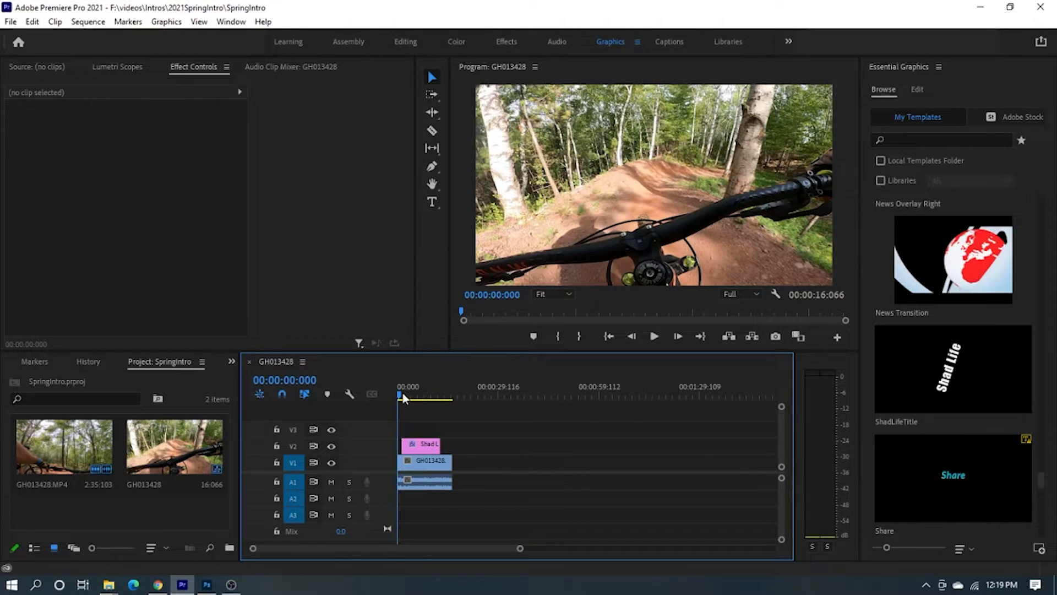
Scrub and play through the sequence to review the existing title, returning the playhead to the start.
left_click_drag(402, 391, 420, 396)
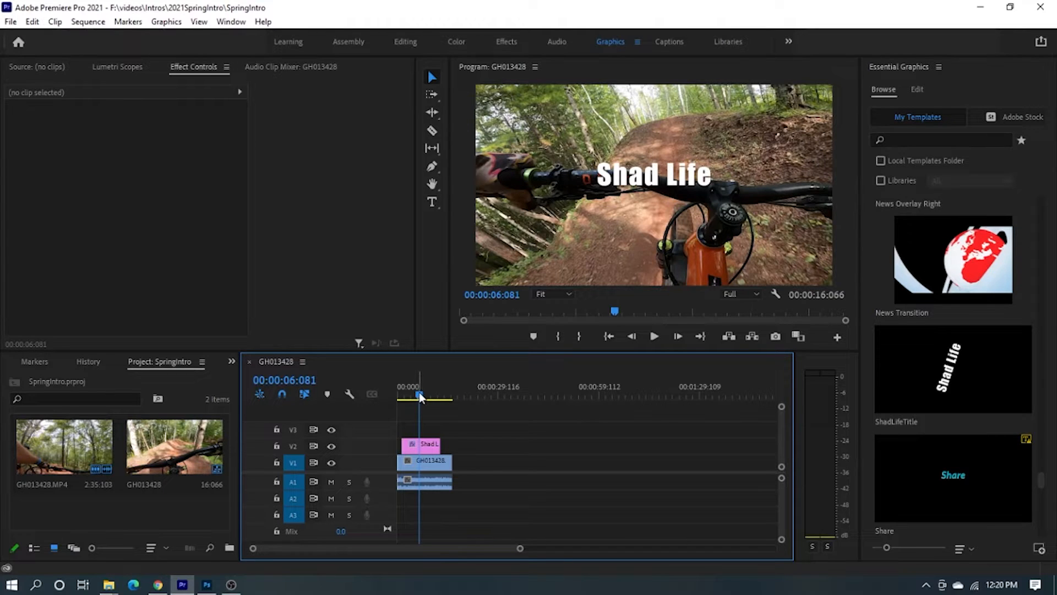
left_click_drag(420, 392, 392, 389)
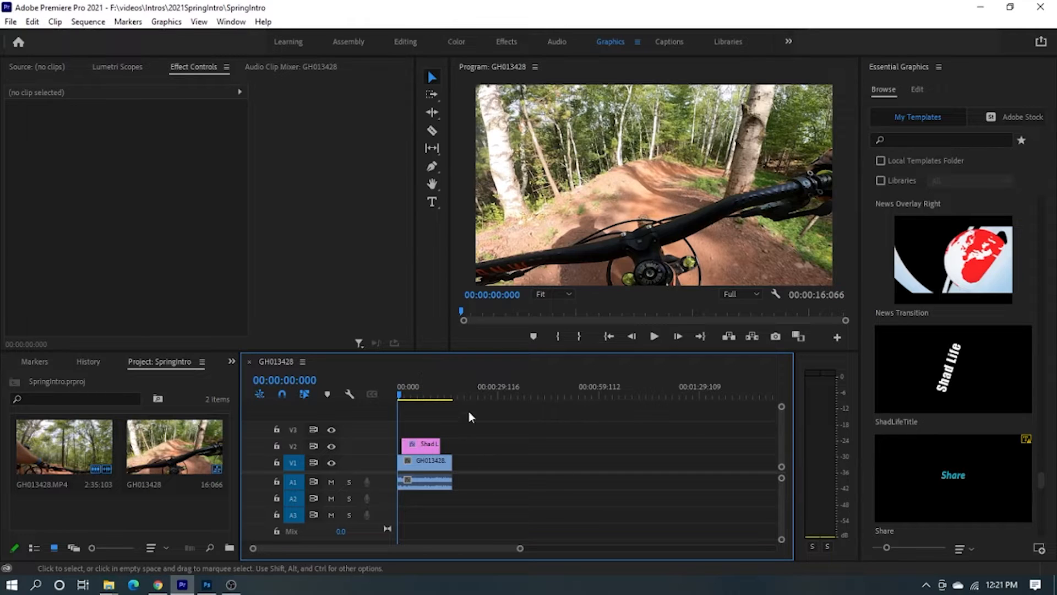
left_click(655, 336)
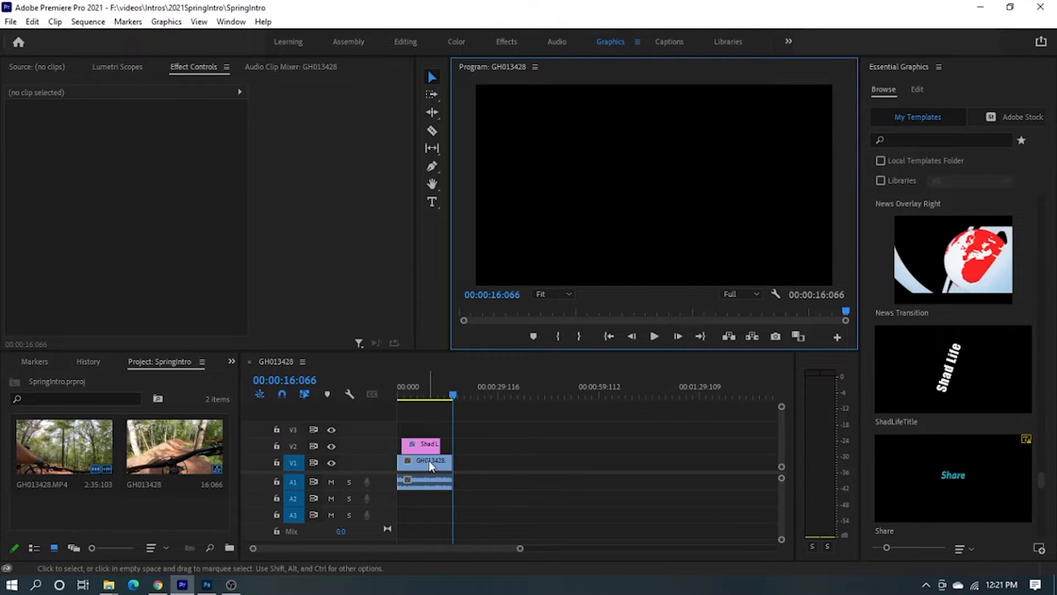
left_click_drag(454, 394, 392, 391)
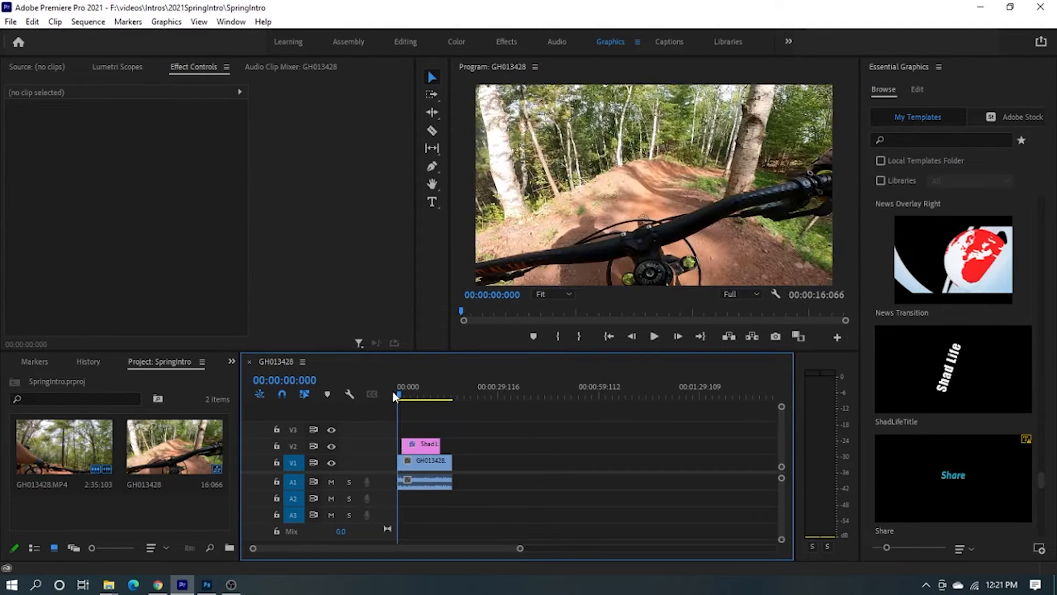
Delete the existing title clip from V2 and add a new text layer reading "Shad Life" over the video.
left_click(429, 445)
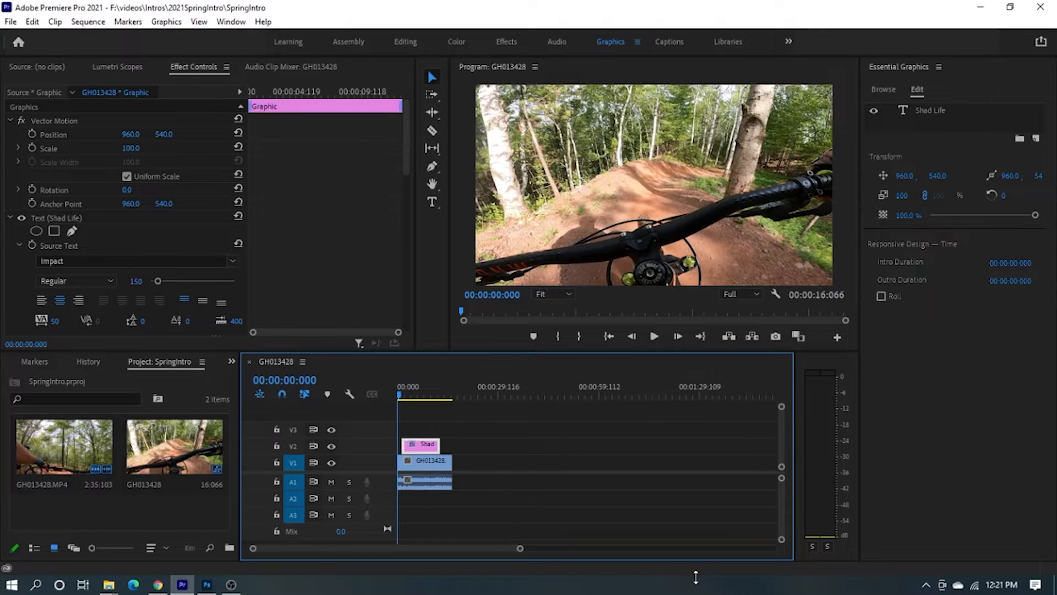
key("Delete")
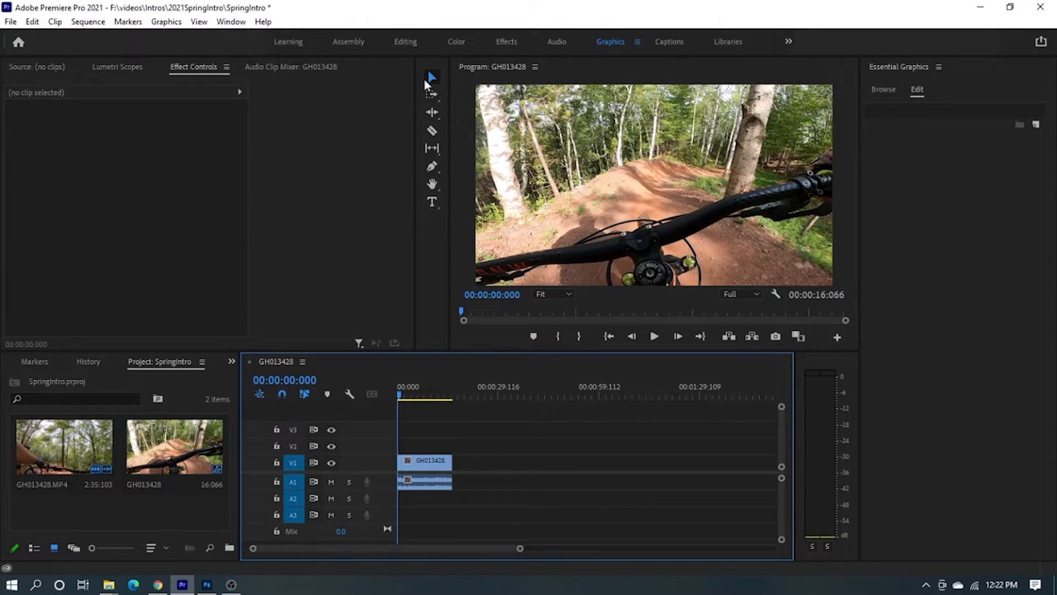
left_click(433, 203)
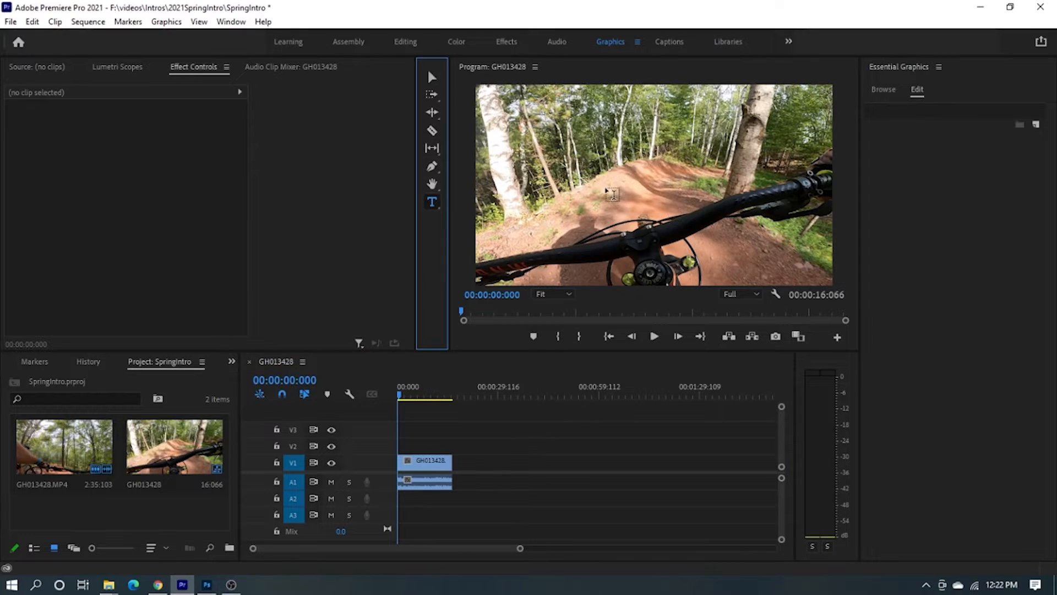
left_click(628, 186)
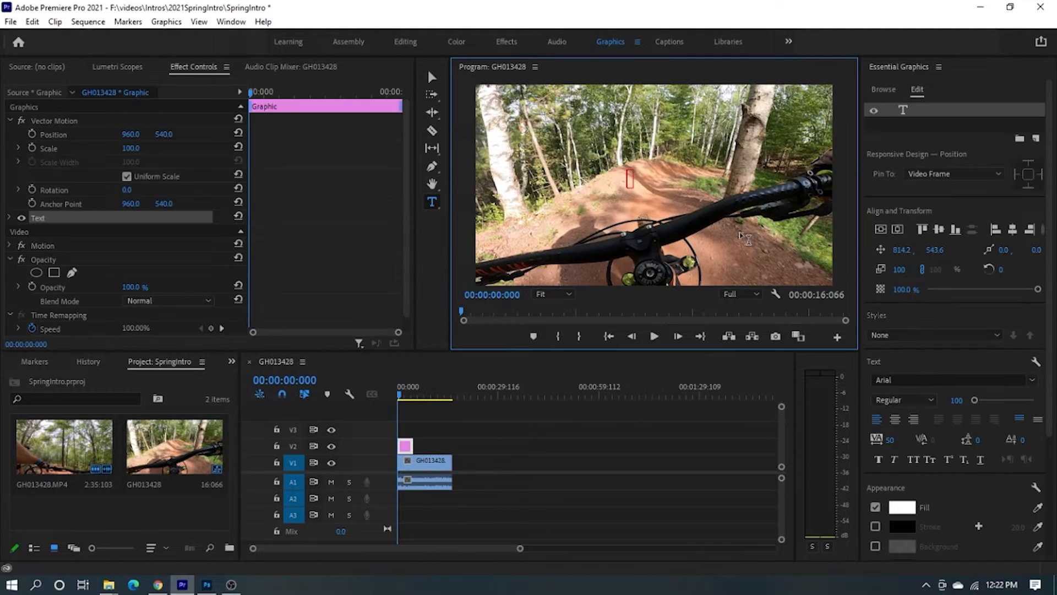
type("Shad Life")
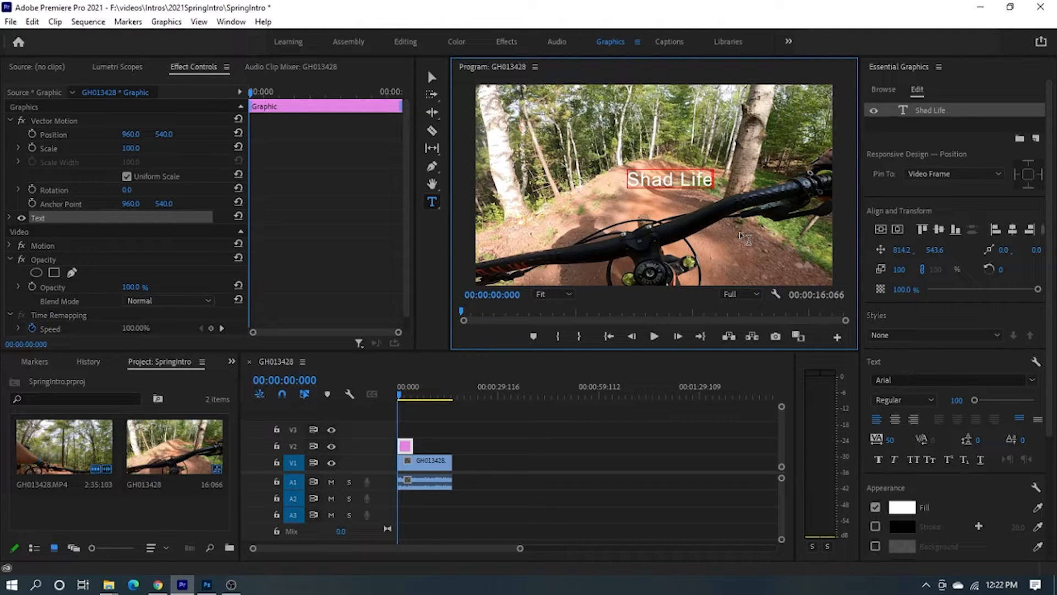
Set the whole "Shad Life" text to the Impact font at size 162.
key("ctrl+a")
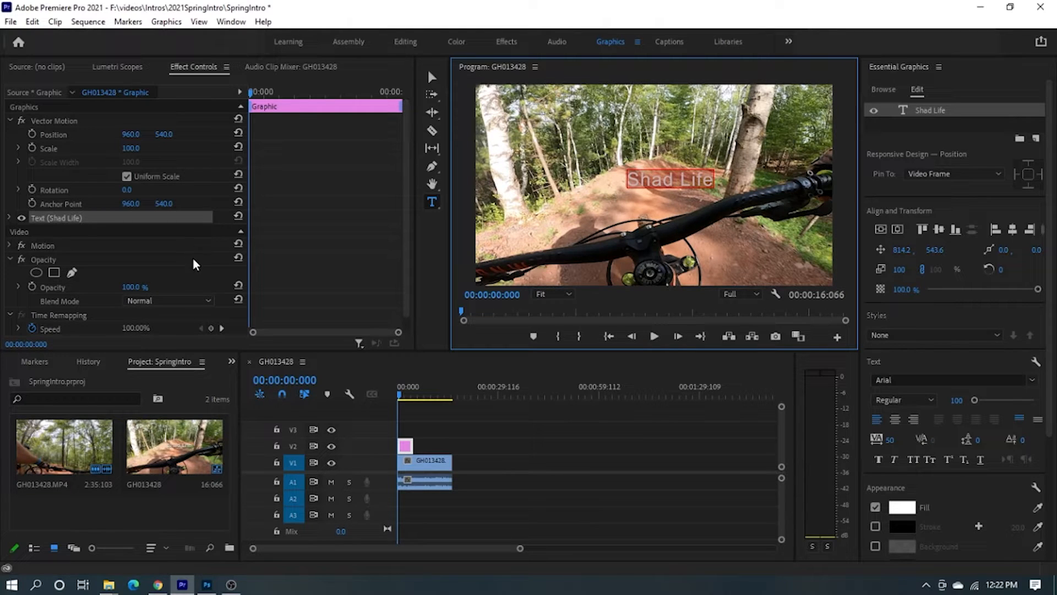
scroll(192, 267, "down", 1)
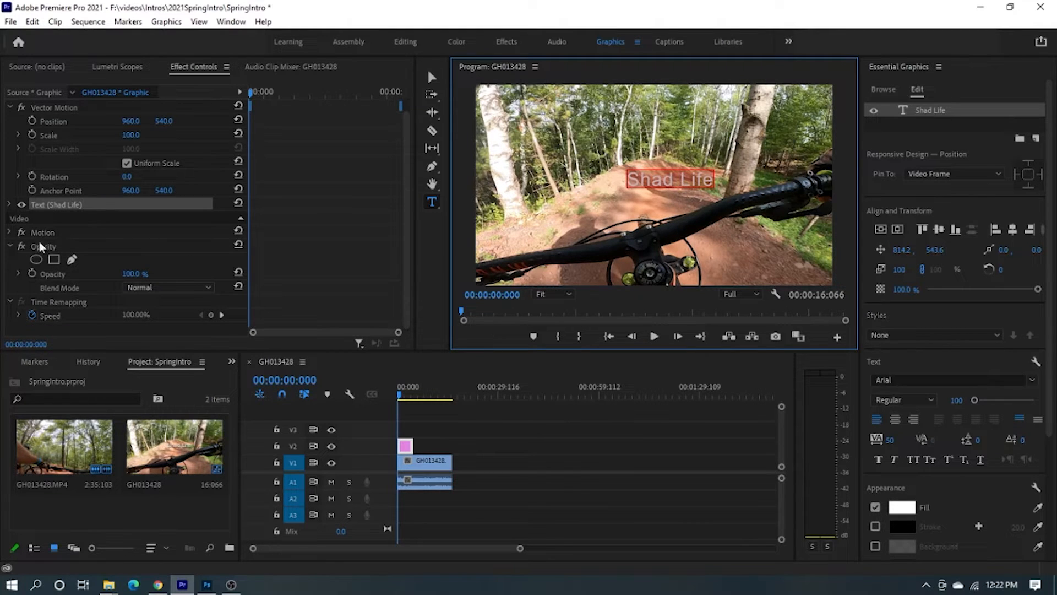
left_click(9, 204)
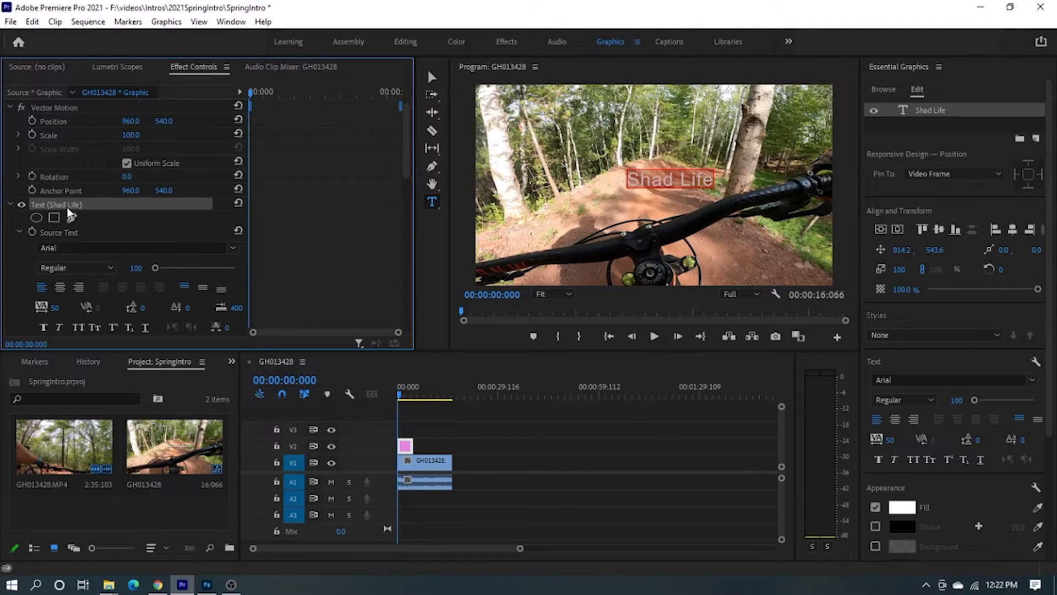
left_click(233, 248)
scroll(177, 351, "down", 5)
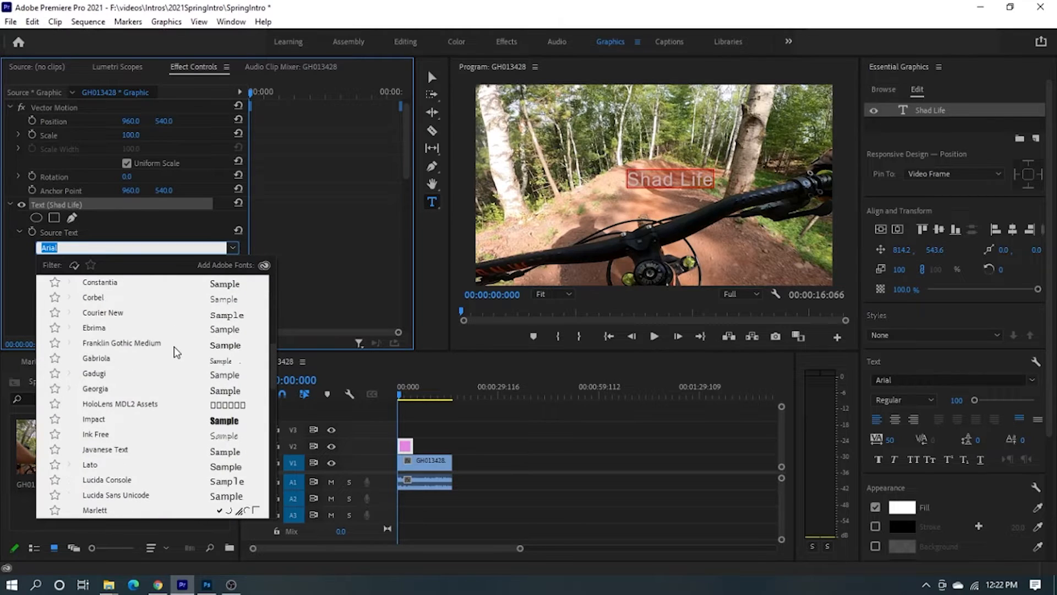
scroll(176, 351, "down", 5)
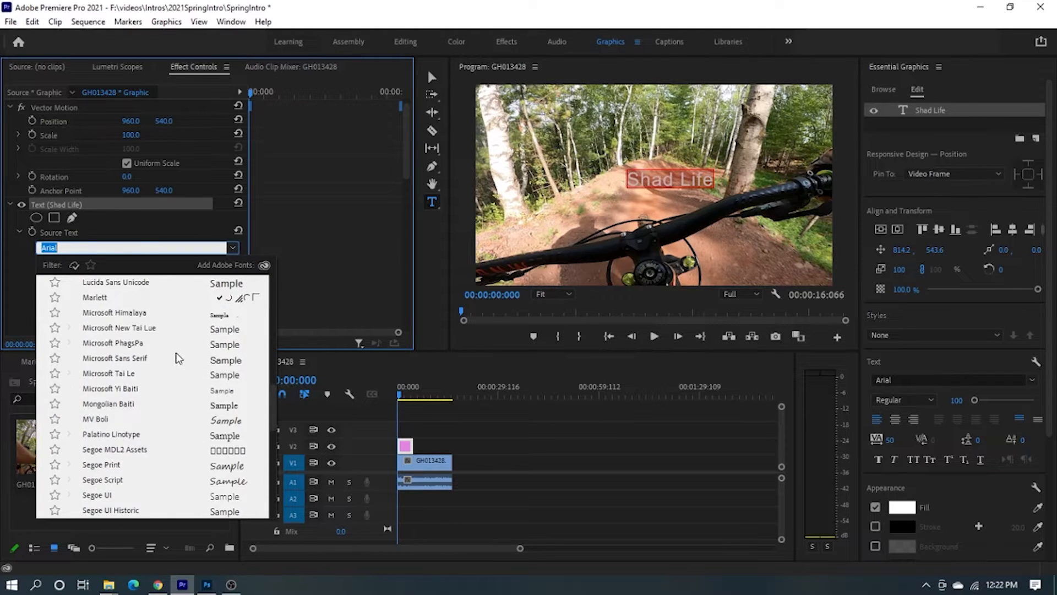
scroll(177, 358, "down", 5)
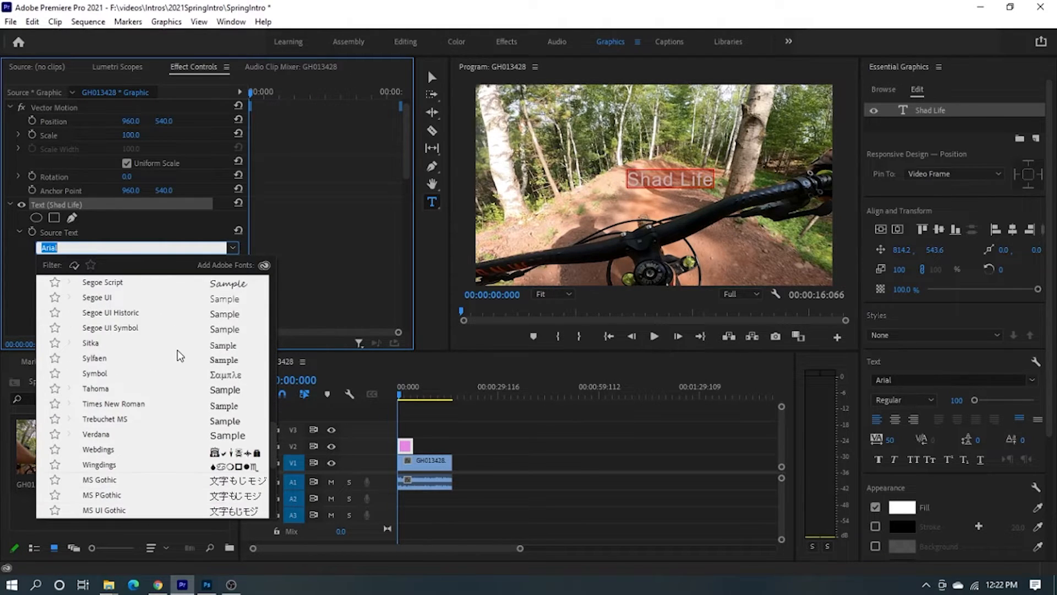
scroll(180, 355, "up", 8)
scroll(178, 351, "up", 2)
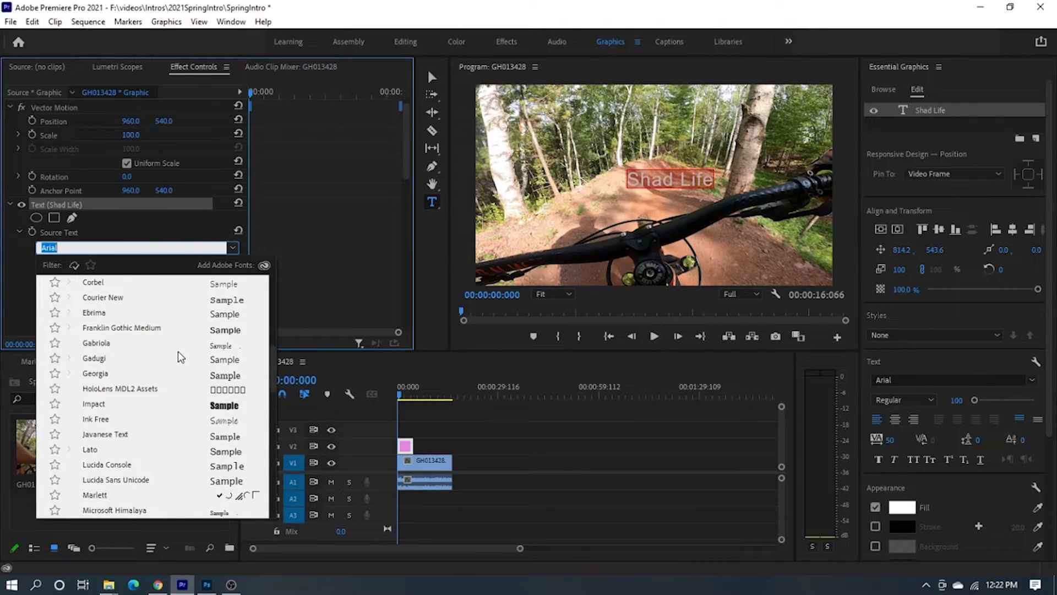
scroll(177, 351, "down", 1)
left_click(102, 388)
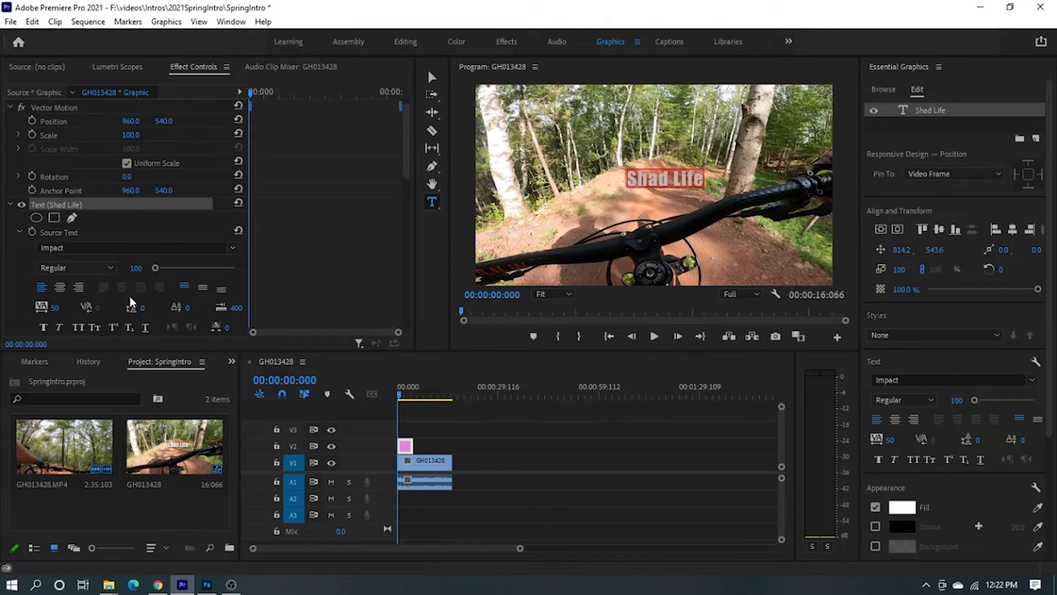
left_click_drag(154, 265, 157, 266)
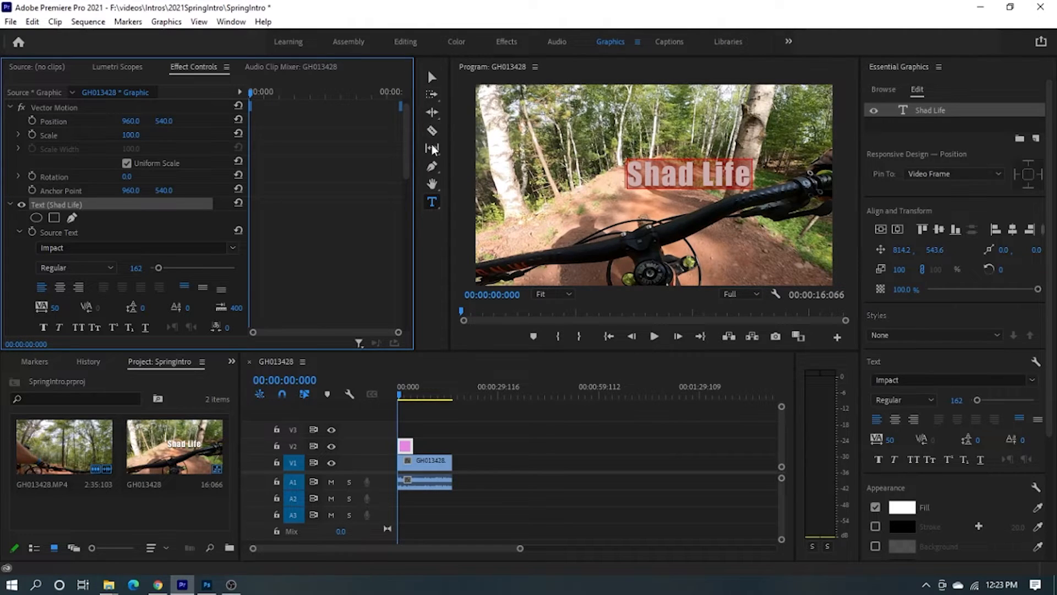
Move the "Shad Life" title to the middle of the frame, at about 644, 576.
left_click(432, 77)
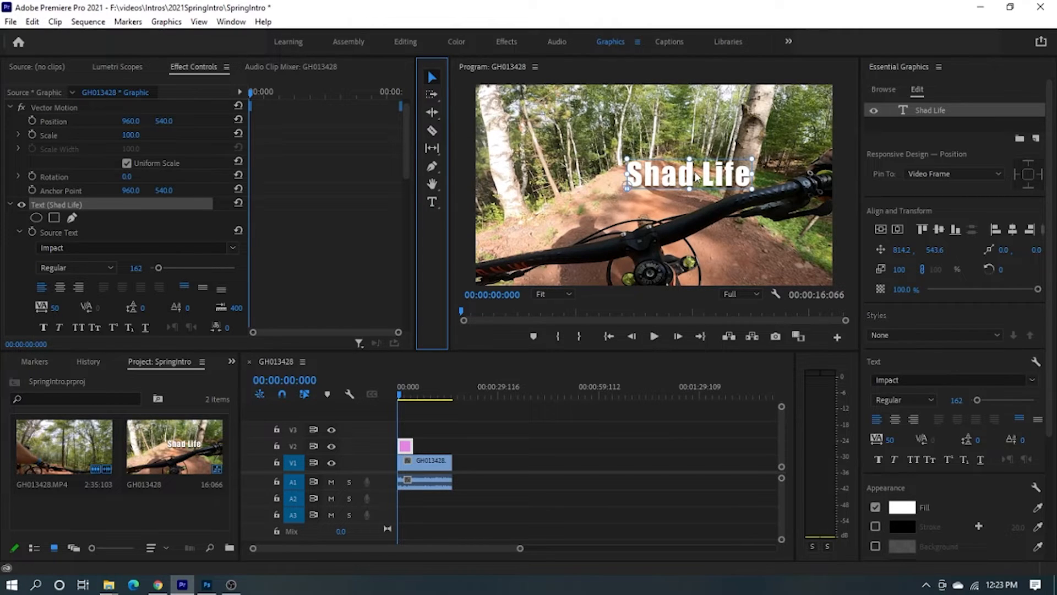
left_click_drag(688, 176, 659, 182)
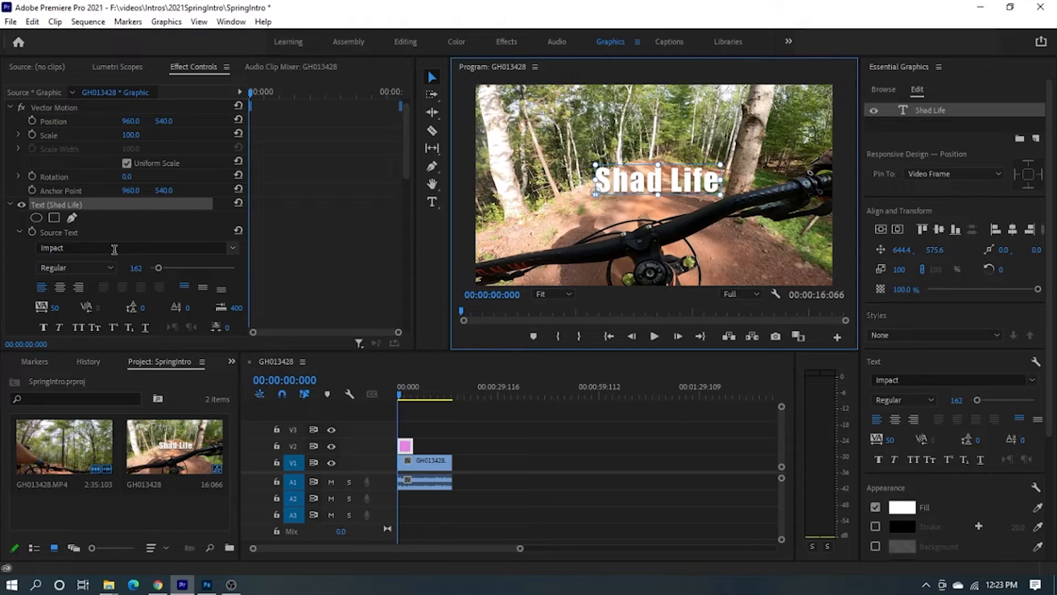
scroll(115, 252, "down", 1)
scroll(114, 250, "up", 1)
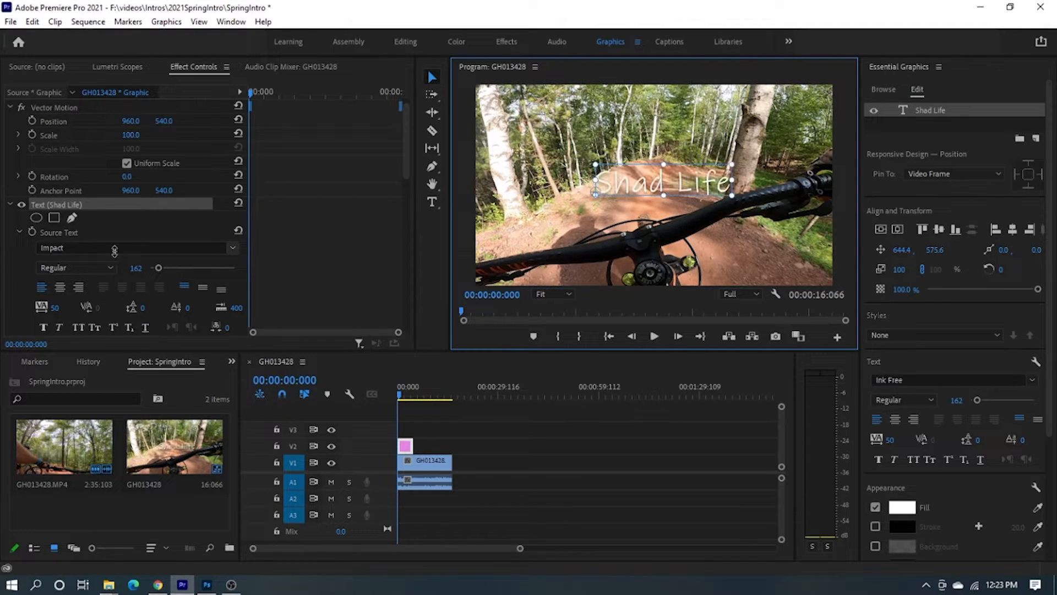
Centre-align the title text and reposition it in the middle of the frame at about 958, 580.
left_click(124, 229)
scroll(171, 237, "down", 2)
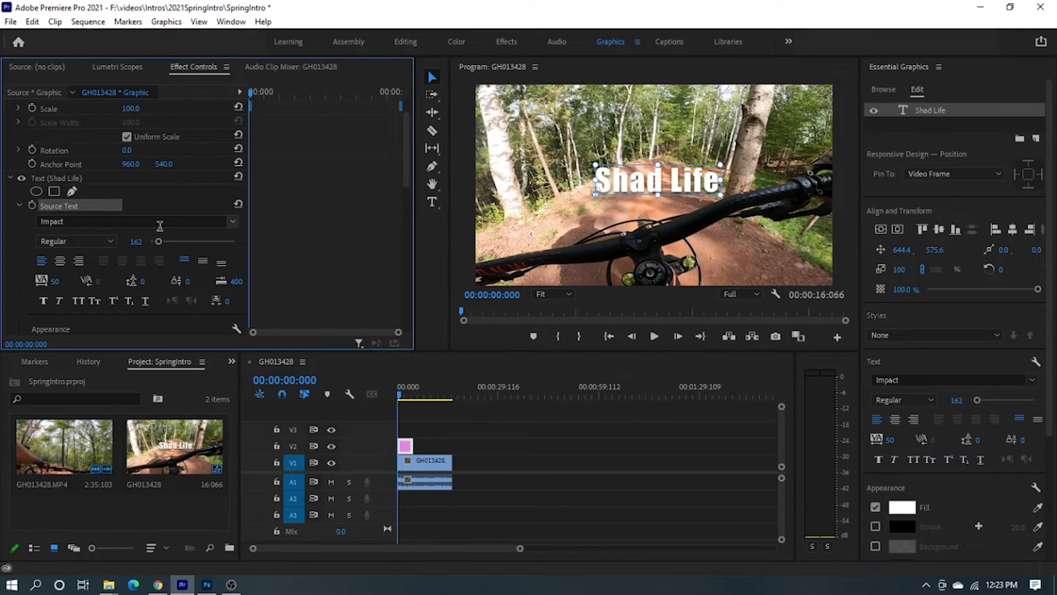
scroll(160, 226, "down", 1)
scroll(158, 226, "up", 1)
scroll(16, 245, "down", 3)
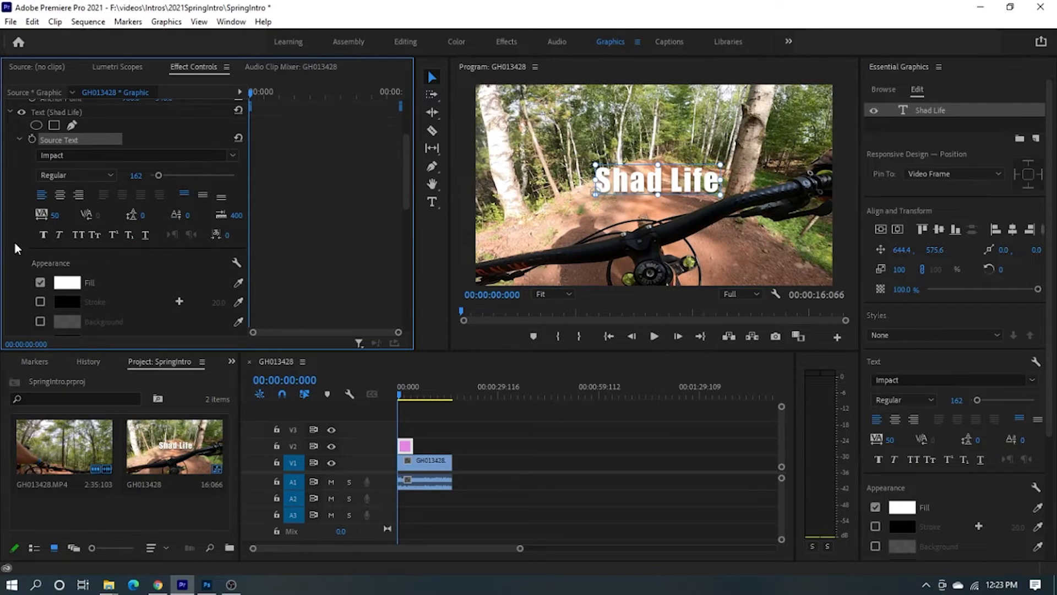
scroll(405, 175, "down", 1)
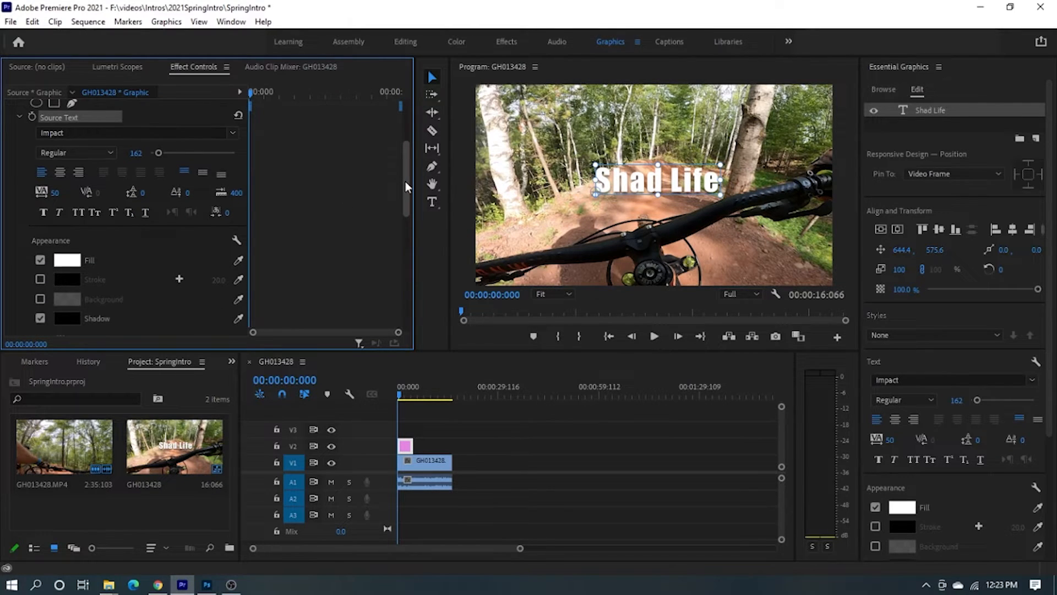
left_click(59, 174)
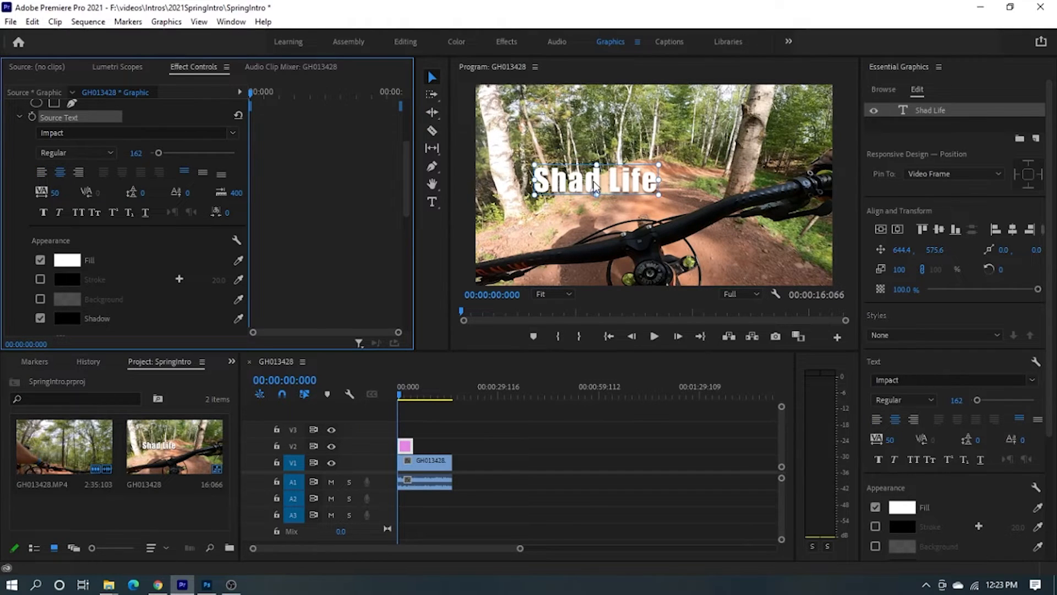
left_click_drag(600, 185, 654, 189)
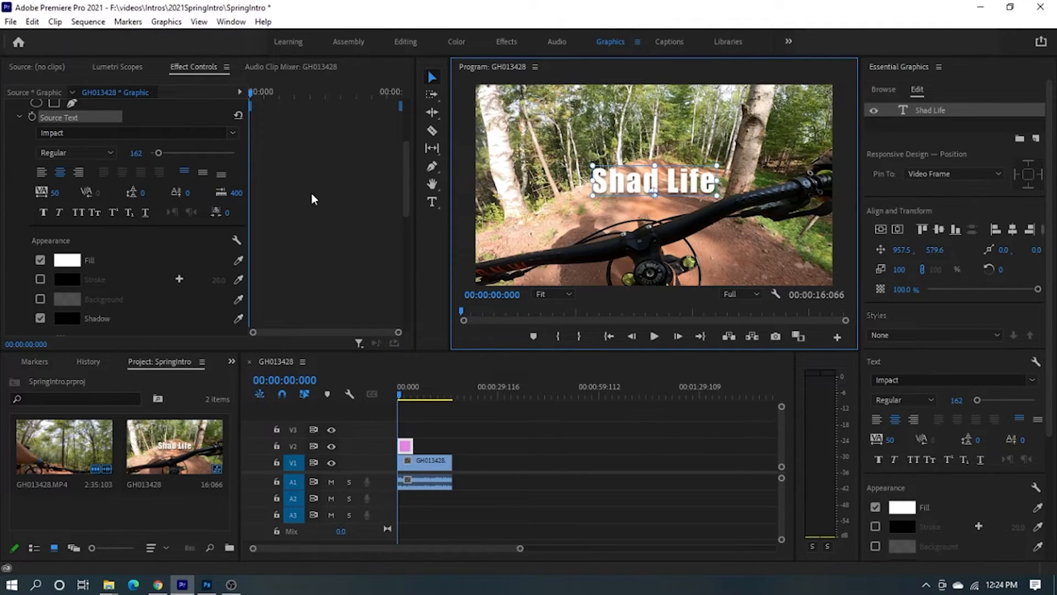
Review the title's appearance, shadow and transform settings, and the effect settings of the video clip on V1.
scroll(109, 194, "down", 4)
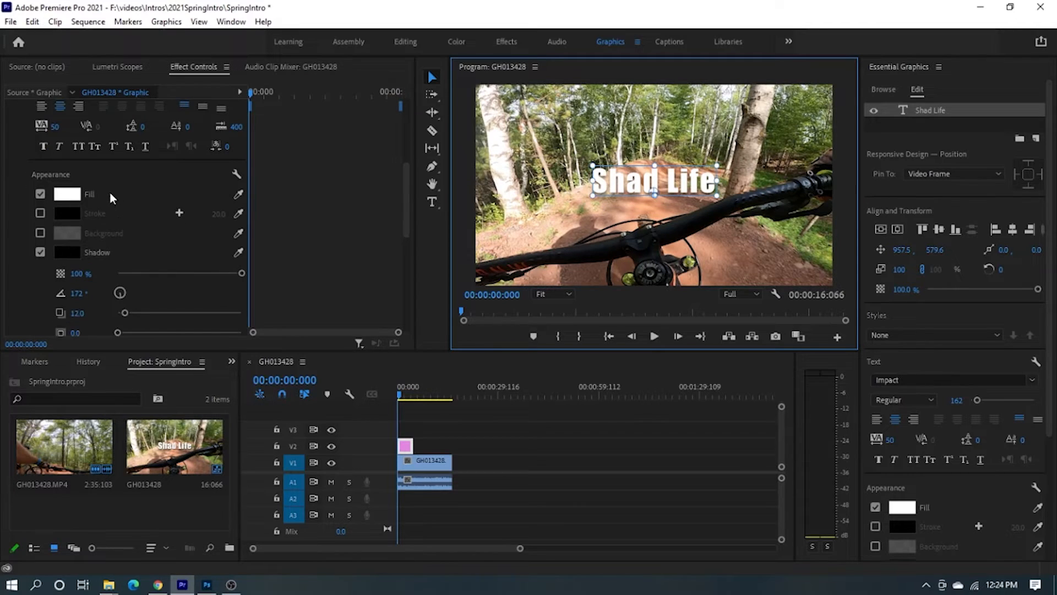
scroll(104, 186, "down", 5)
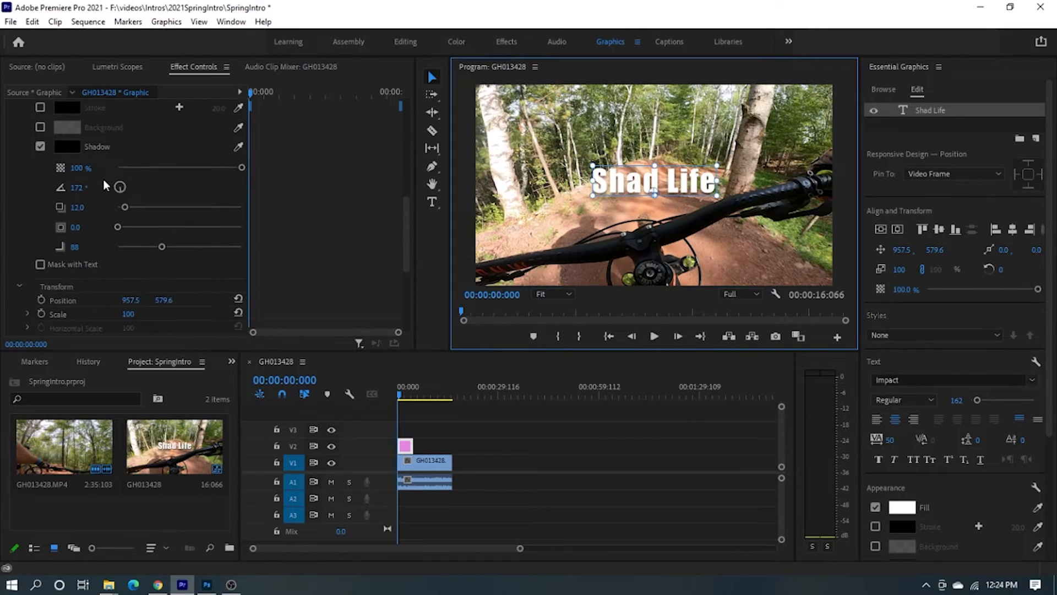
scroll(92, 187, "down", 1)
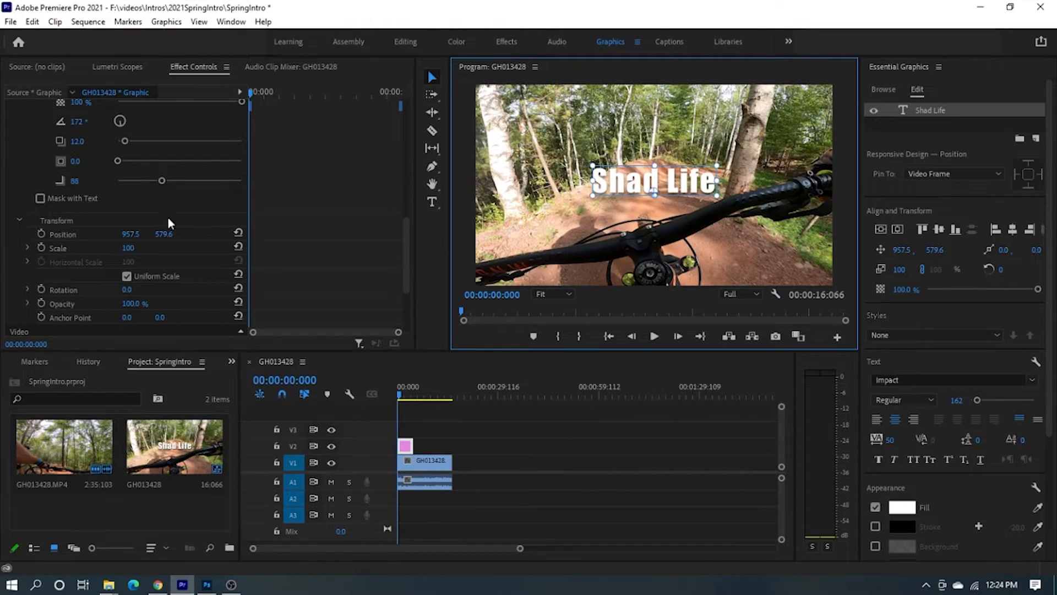
scroll(140, 203, "down", 2)
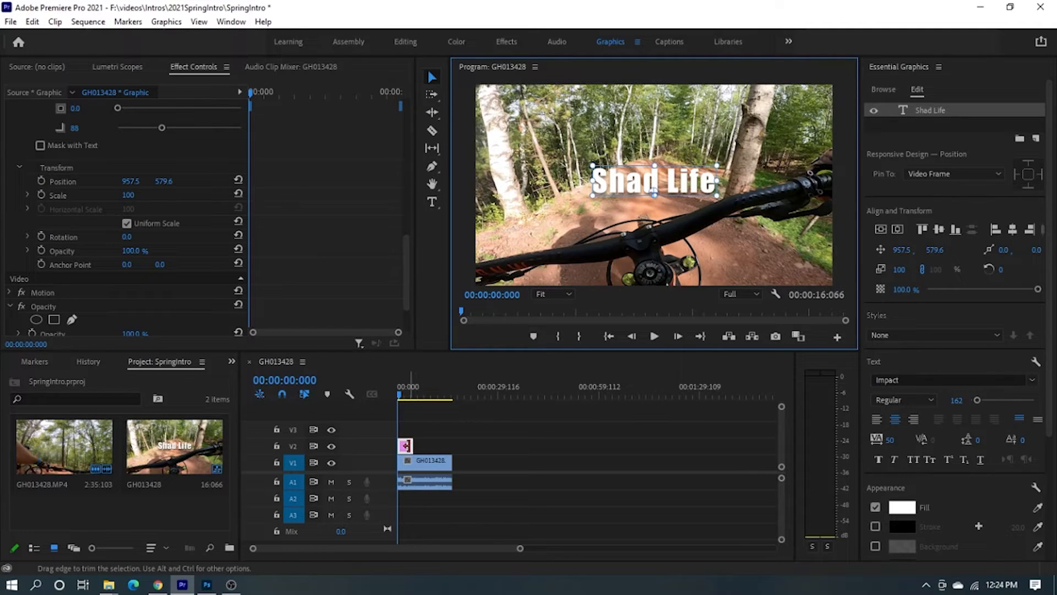
left_click(422, 467)
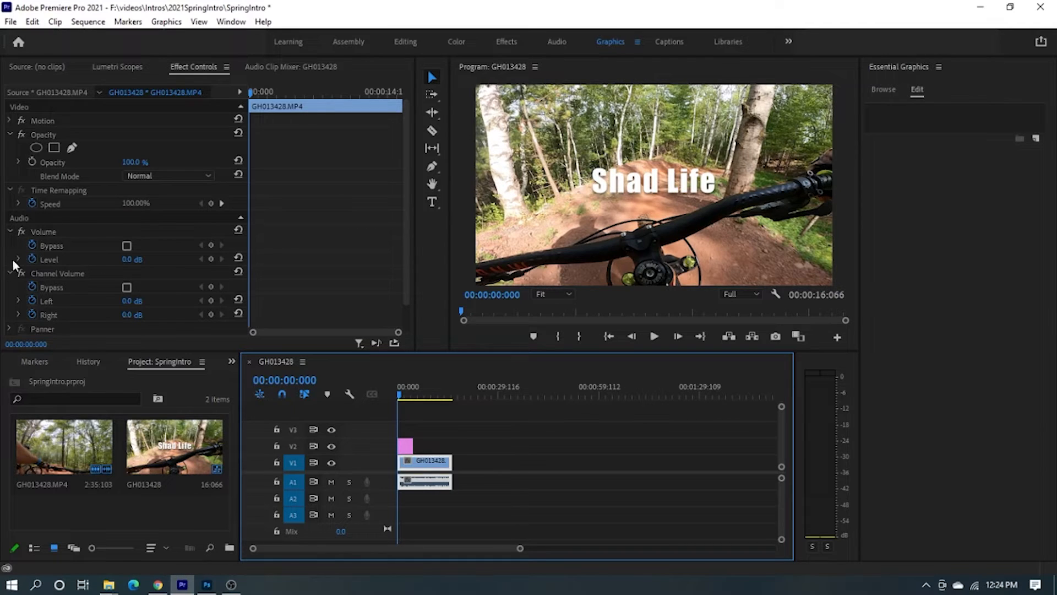
Extend the title clip on V2 to about half the video clip's length and play back the result.
left_click(407, 446)
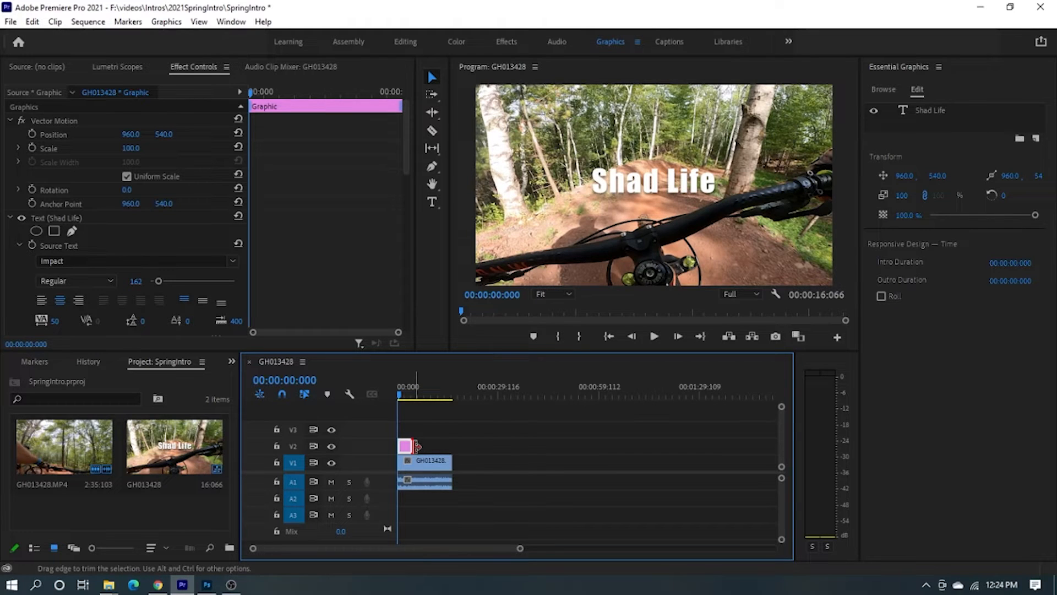
left_click_drag(418, 446, 428, 446)
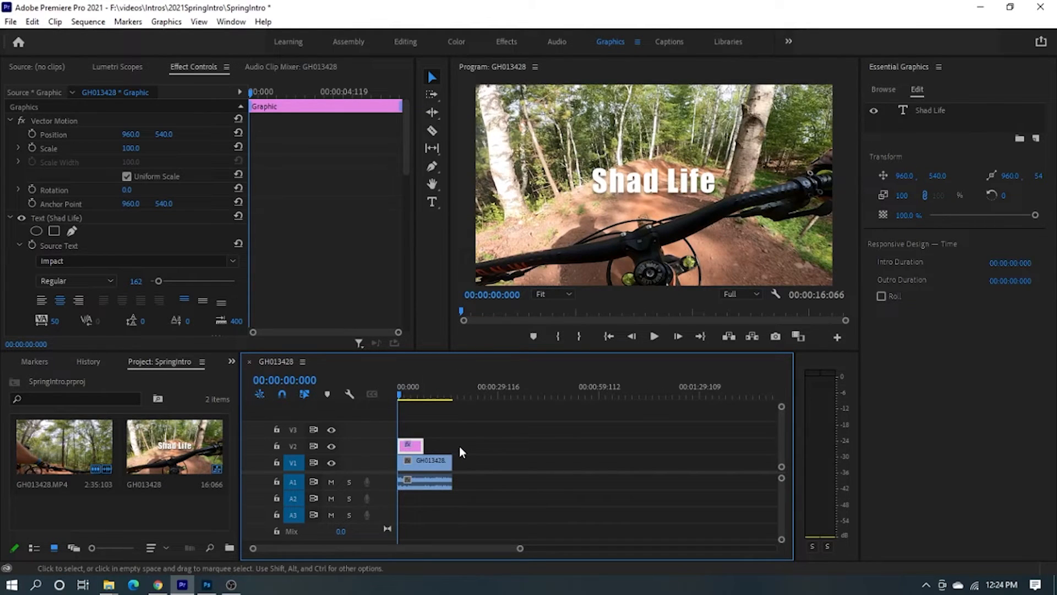
left_click(654, 336)
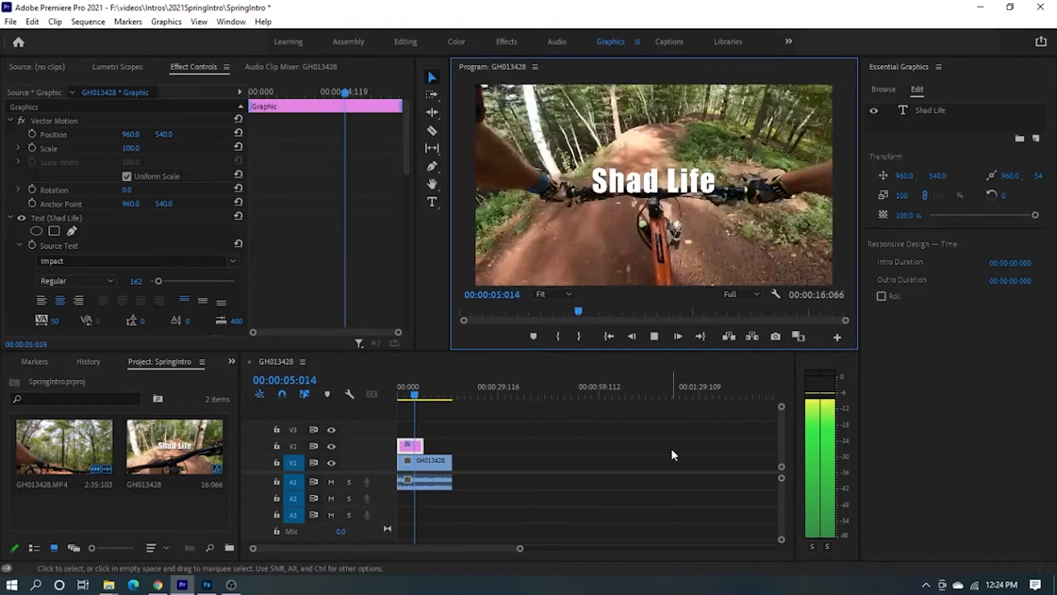
left_click(654, 336)
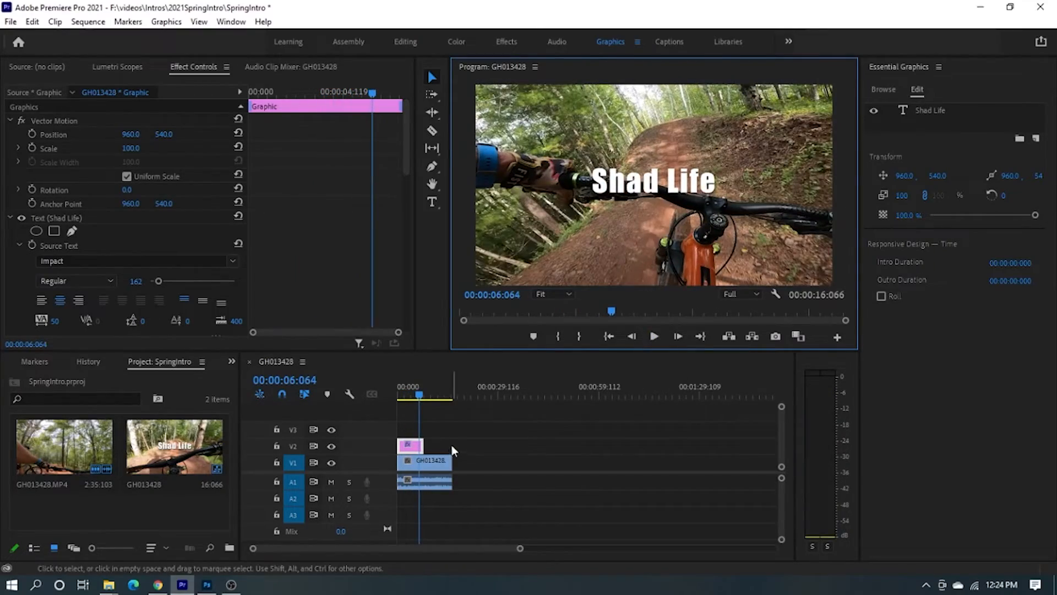
Scrub through the first seconds of the "Shad Life" title over the video, with the timeline zoomed in on the title clip.
left_click_drag(423, 399, 372, 394)
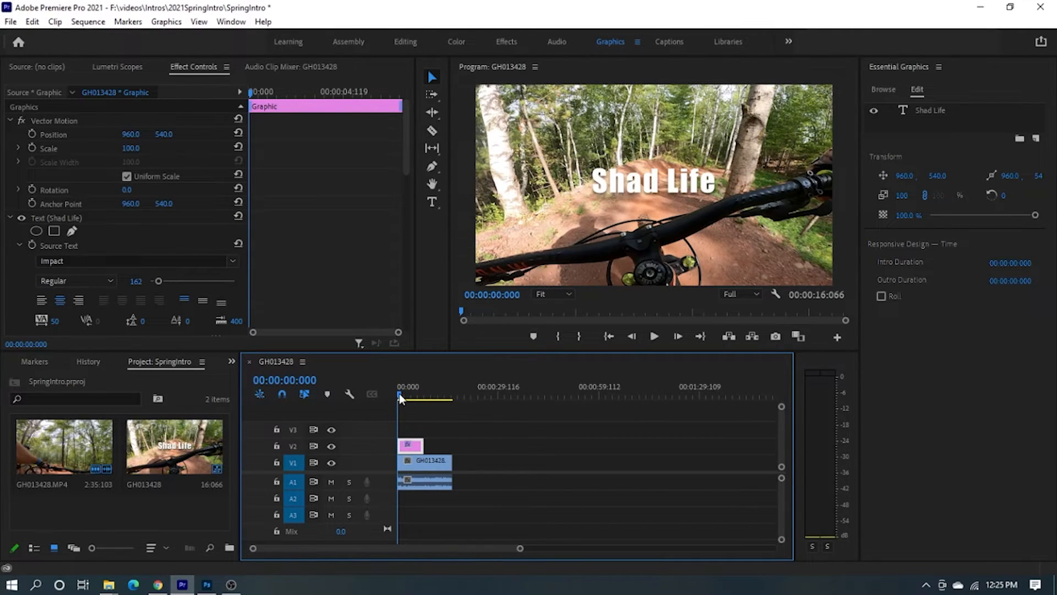
left_click_drag(398, 393, 403, 394)
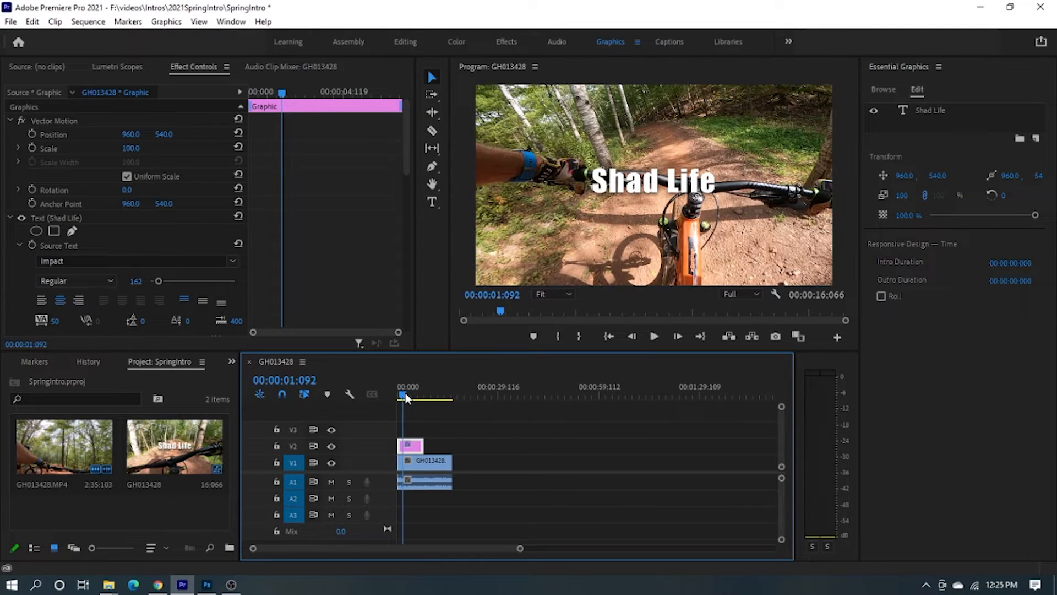
left_click_drag(404, 392, 404, 392)
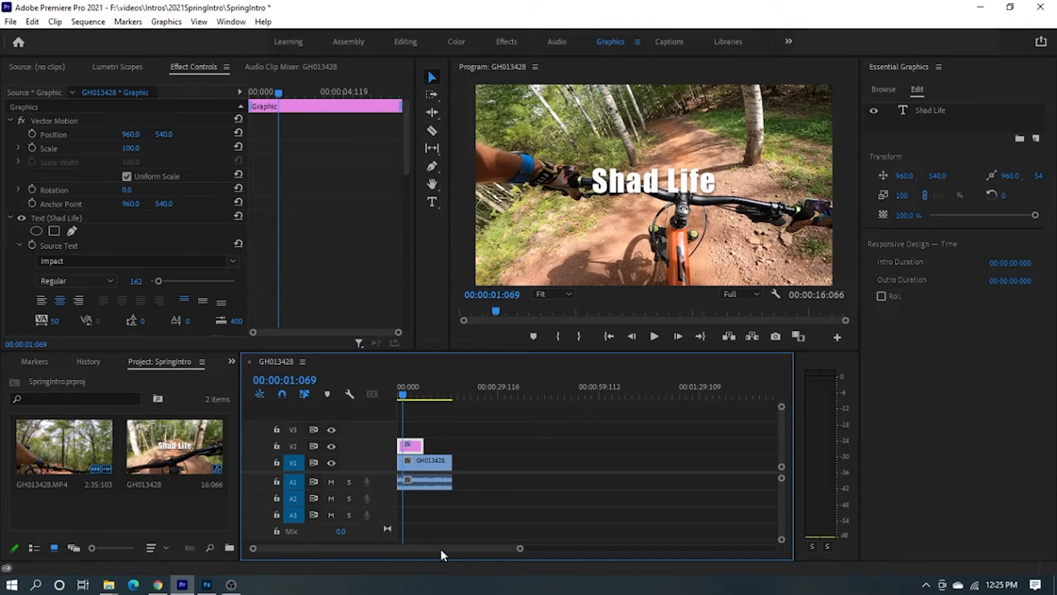
left_click_drag(519, 550, 567, 557)
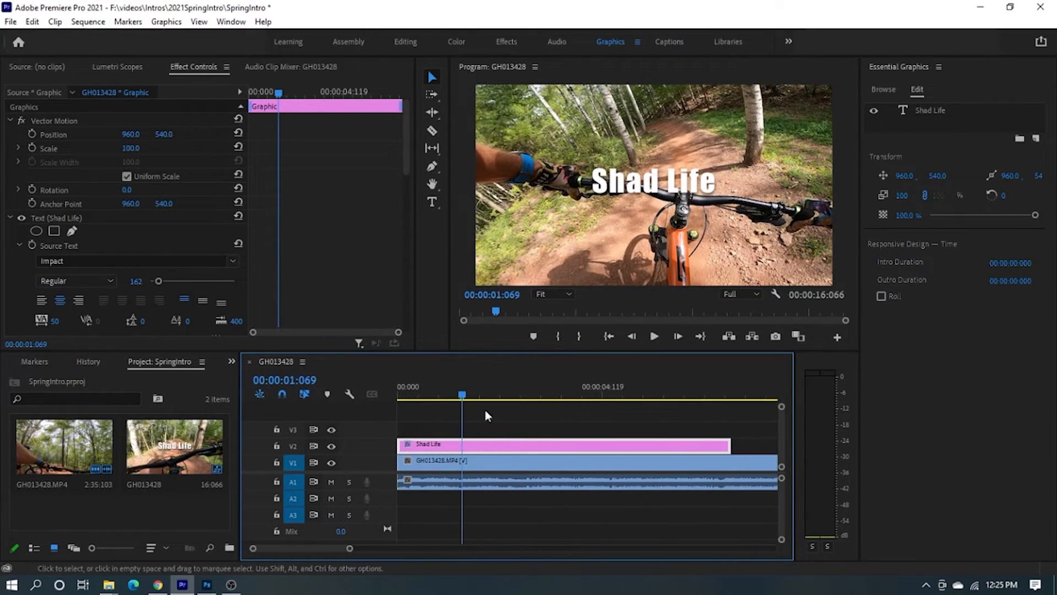
left_click(466, 395)
mouse_move(466, 395)
left_mouse_down()
mouse_move(490, 394)
mouse_move(447, 394)
left_mouse_up()
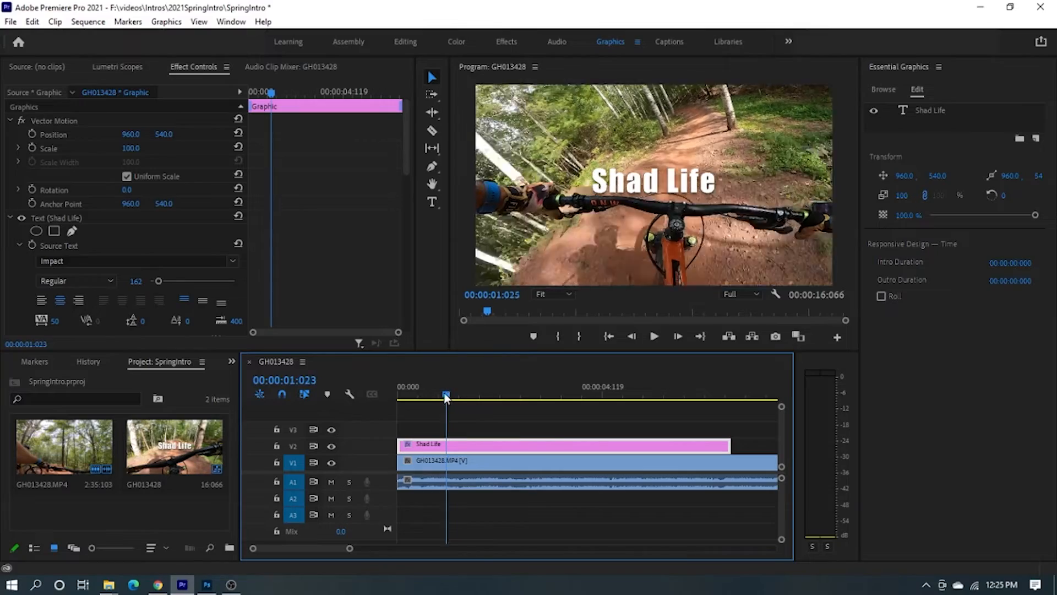
Play the sequence from the start to 00:00:02:004 and turn on Rotation keyframing for the title text there, at 0.0.
left_click_drag(445, 393, 381, 384)
left_click(655, 336)
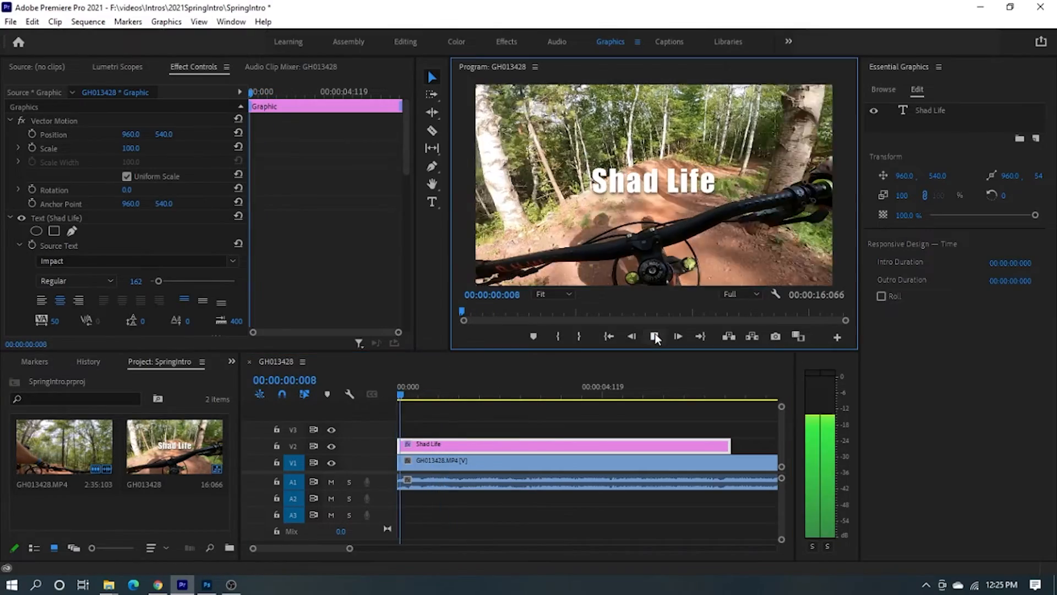
left_click(655, 336)
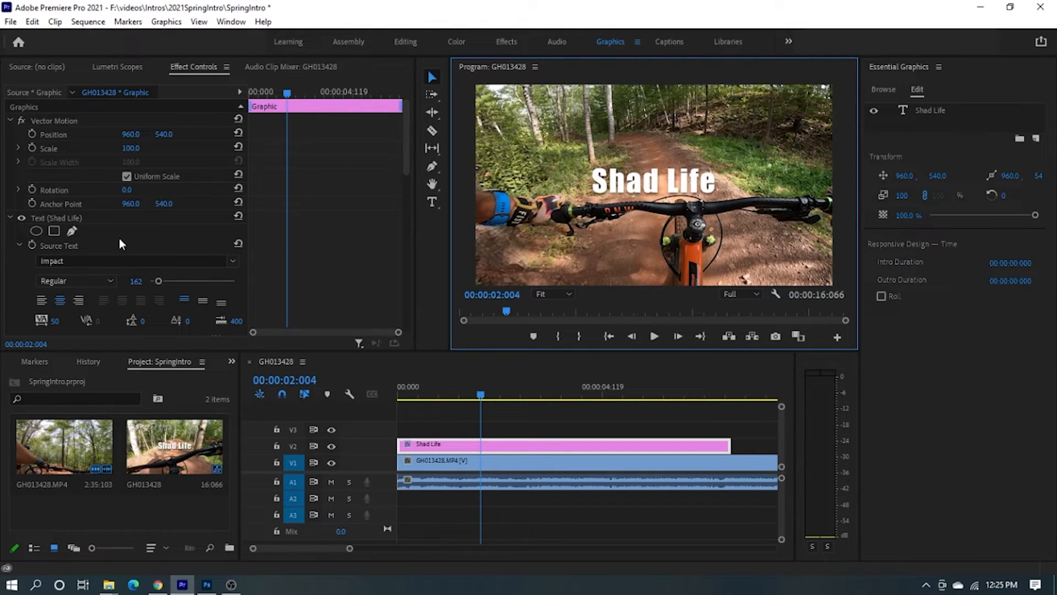
scroll(119, 239, "down", 1)
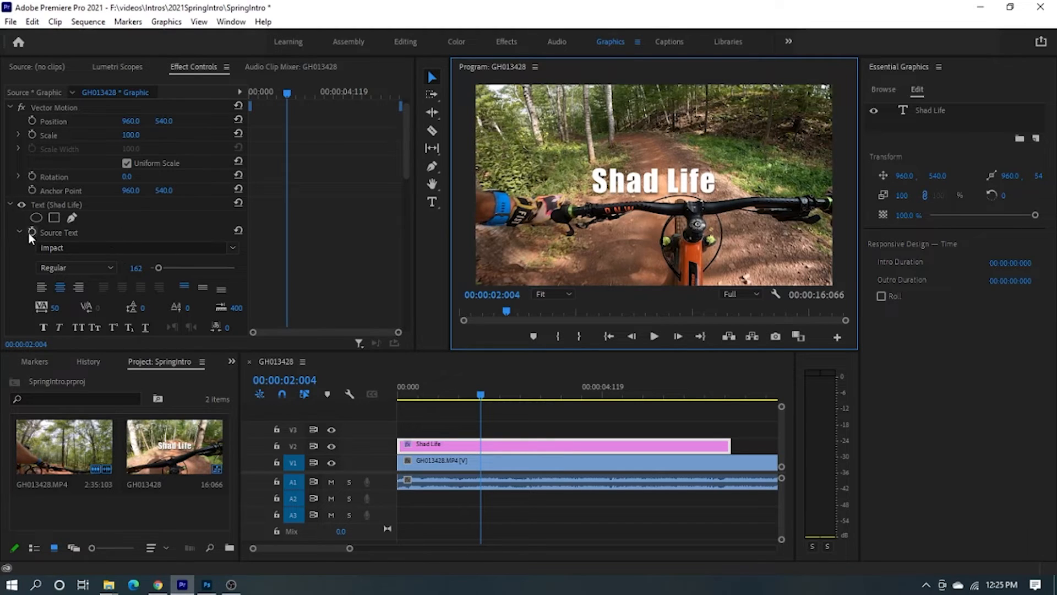
scroll(16, 264, "down", 5)
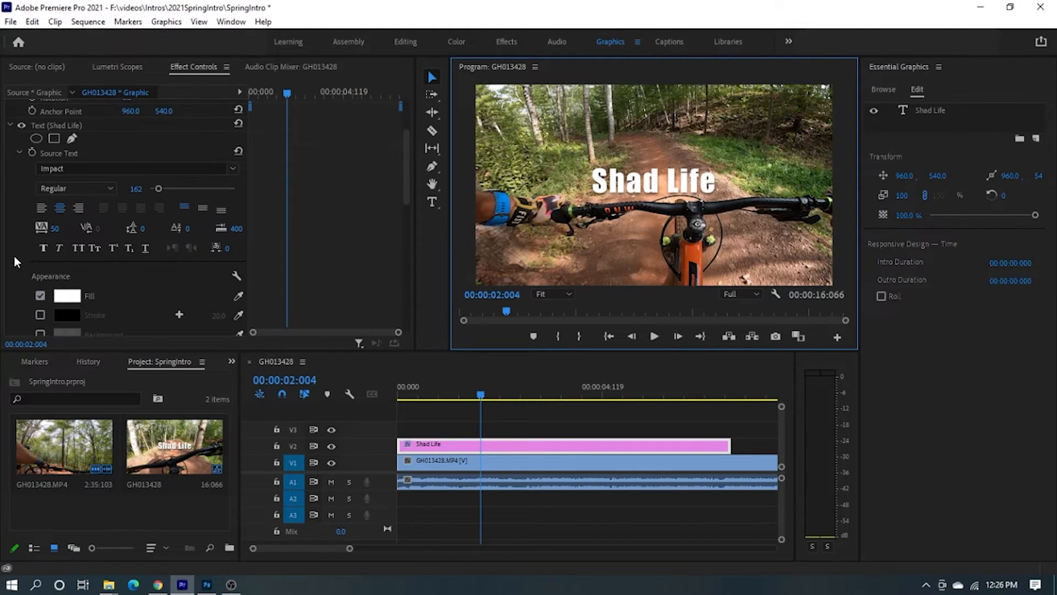
scroll(14, 256, "down", 10)
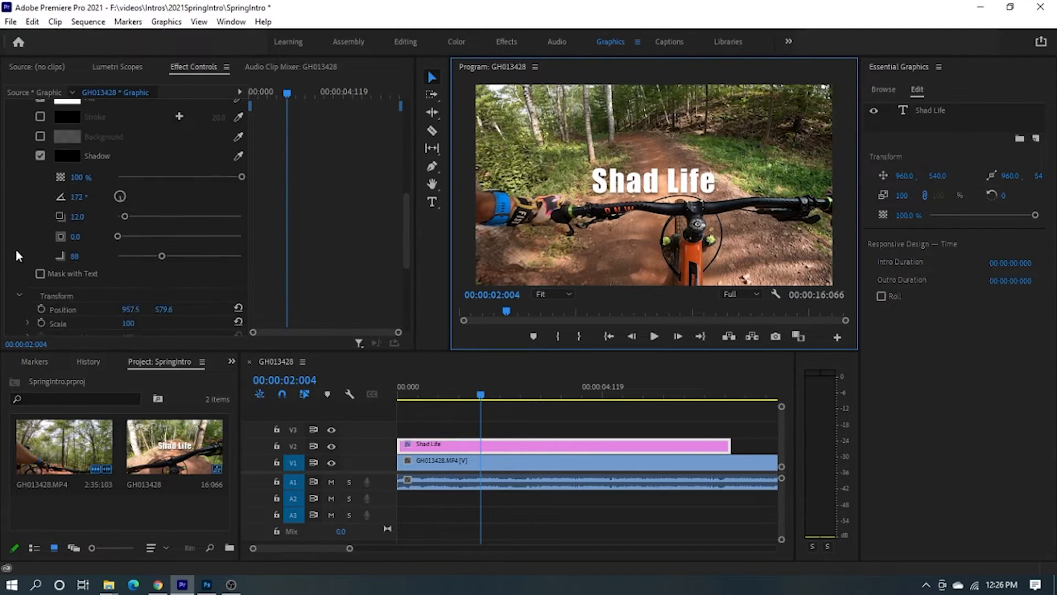
scroll(15, 249, "down", 4)
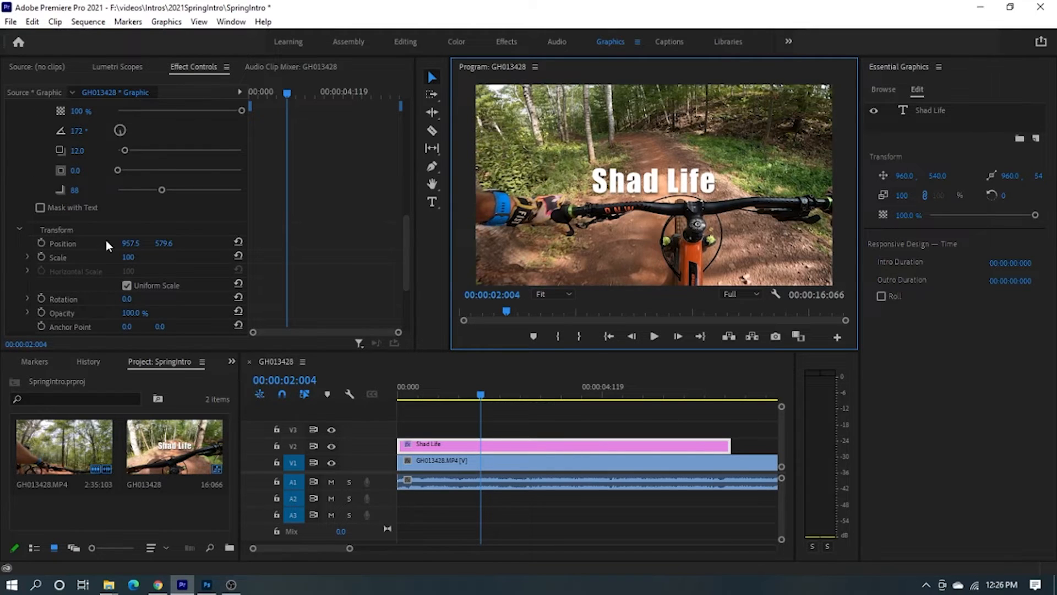
scroll(108, 246, "down", 3)
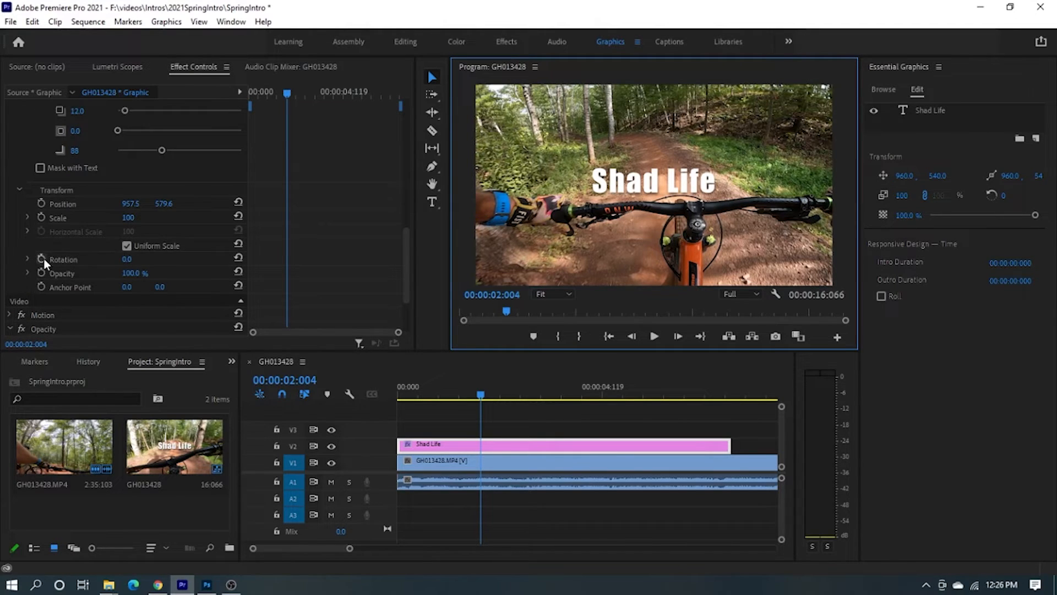
left_click(28, 259)
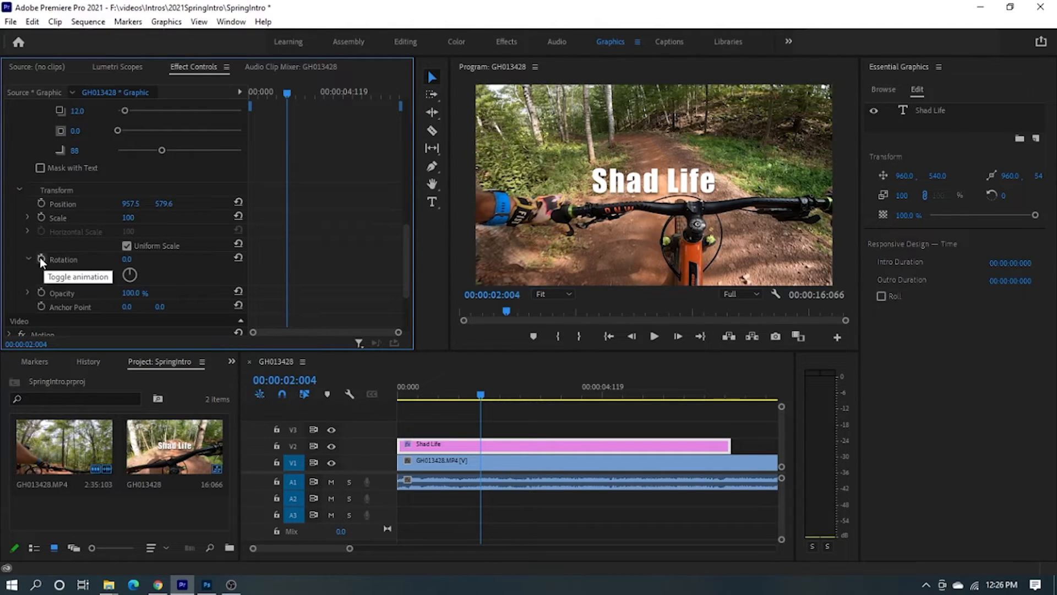
left_click(40, 258)
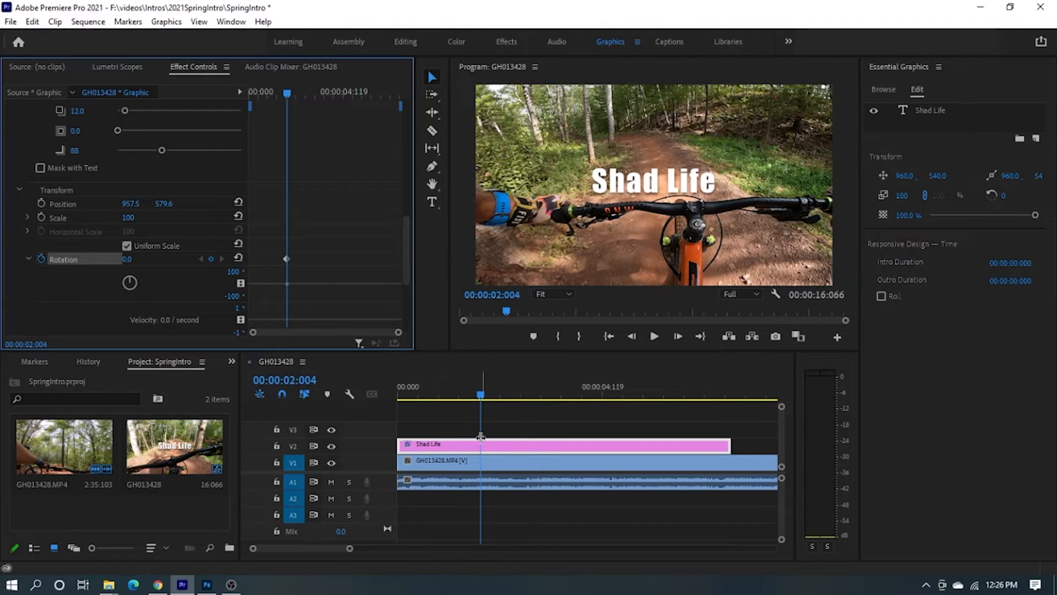
Add a Rotation keyframe of 323.1° to the title at 00:00:00:000 and play back the spin.
left_click_drag(481, 393, 394, 388)
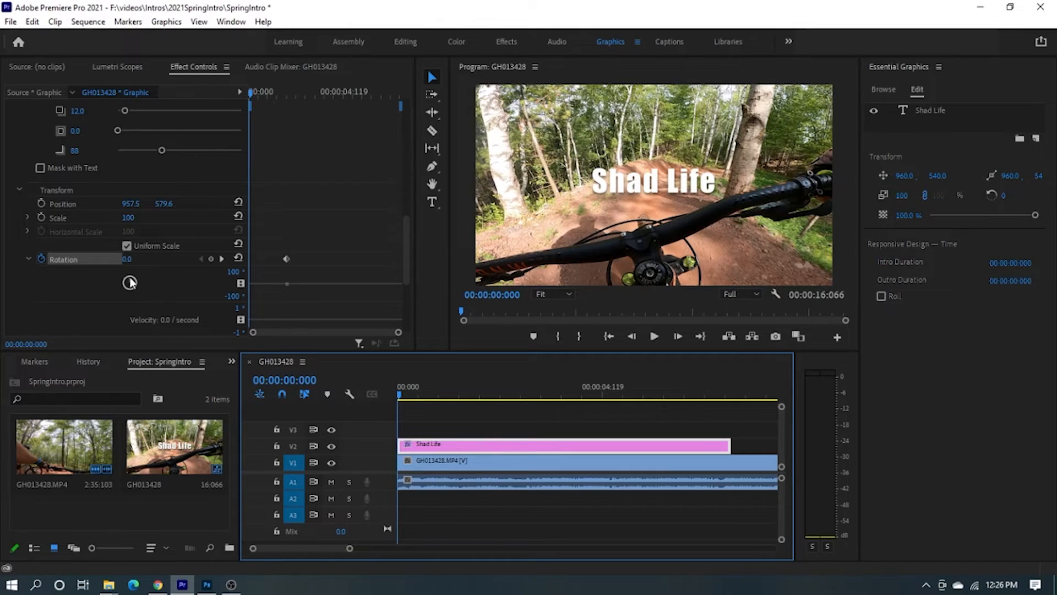
mouse_move(130, 283)
left_mouse_down()
mouse_move(119, 282)
mouse_move(129, 283)
left_mouse_up()
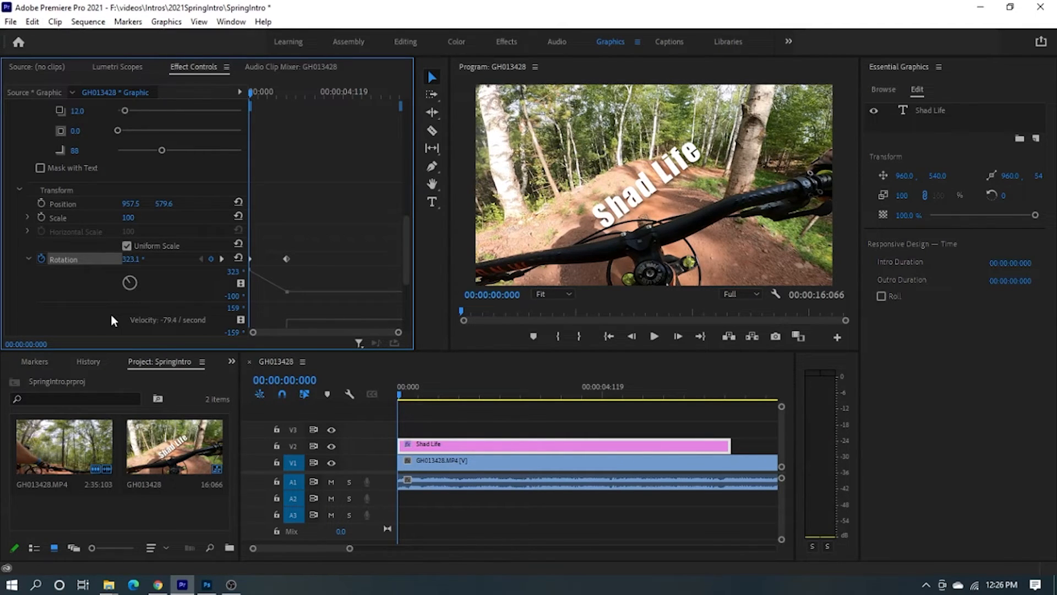
left_click(654, 336)
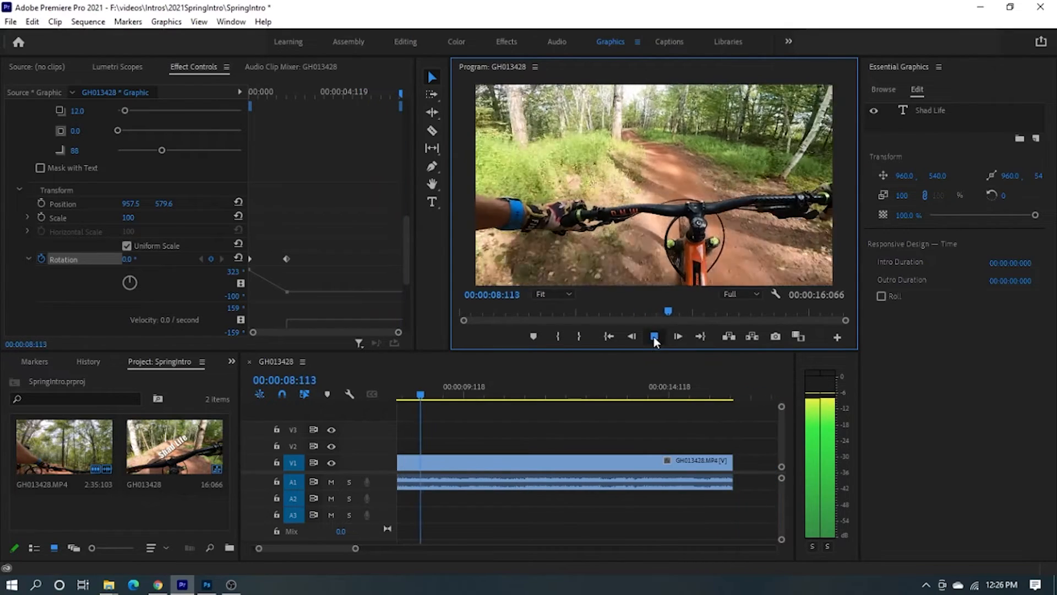
left_click(654, 336)
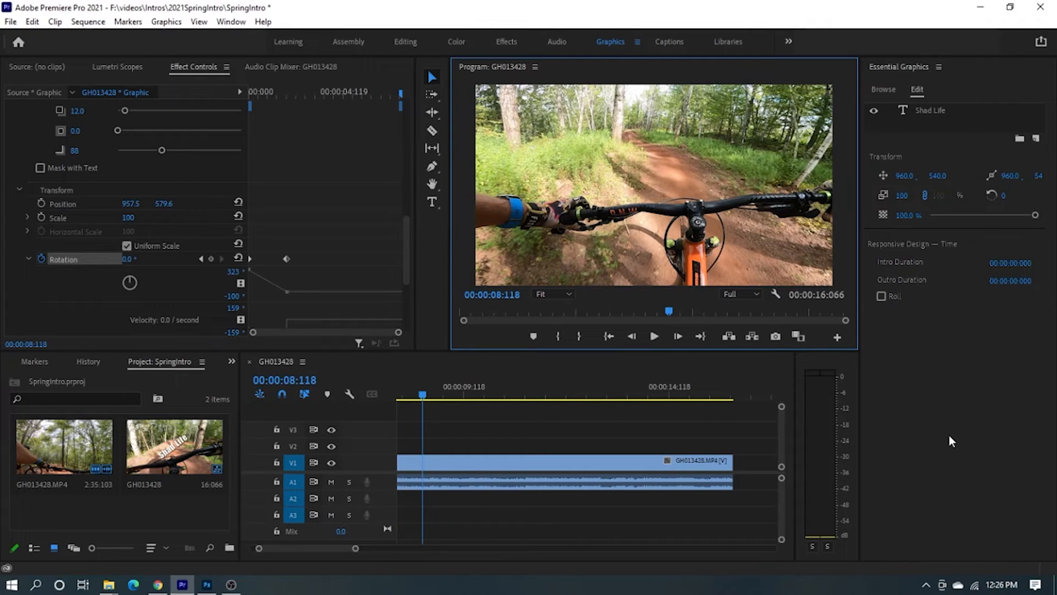
Try setting the title text's Scale to 0 at 00:00:05:021 without keyframing.
left_click_drag(356, 549, 409, 549)
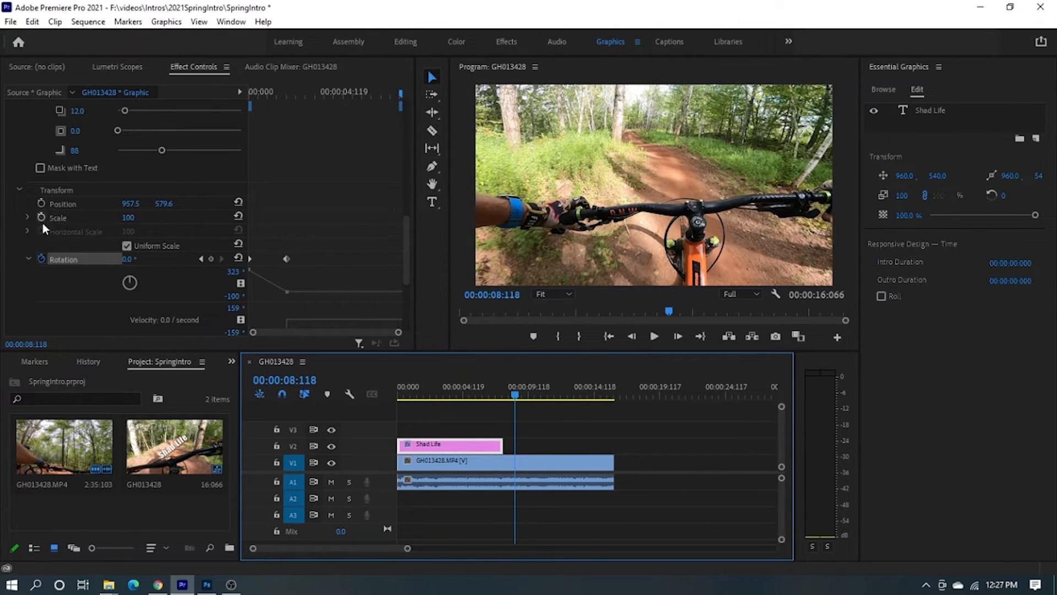
left_click(28, 258)
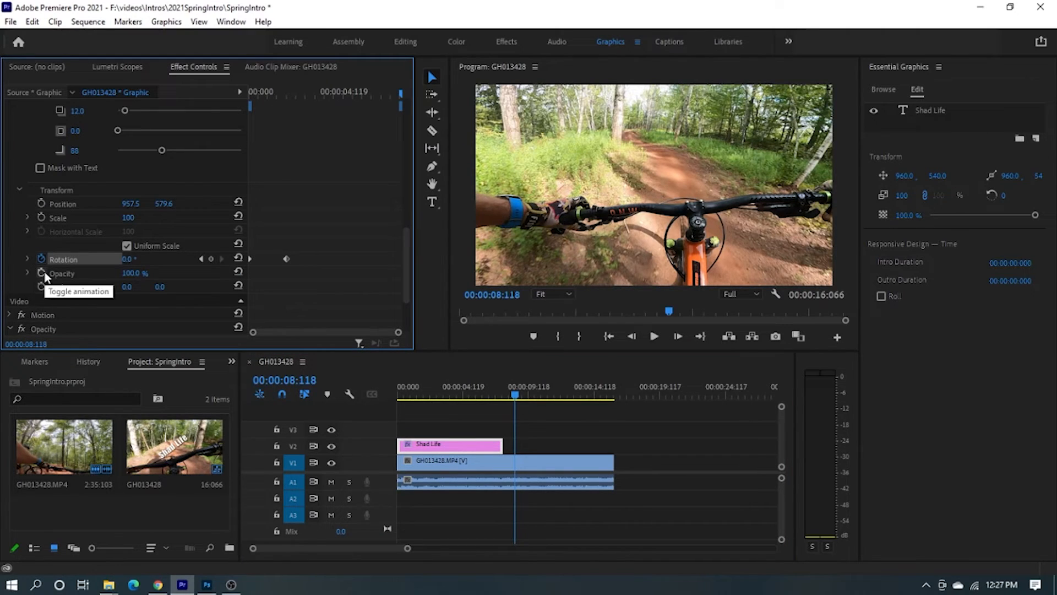
left_click(27, 273)
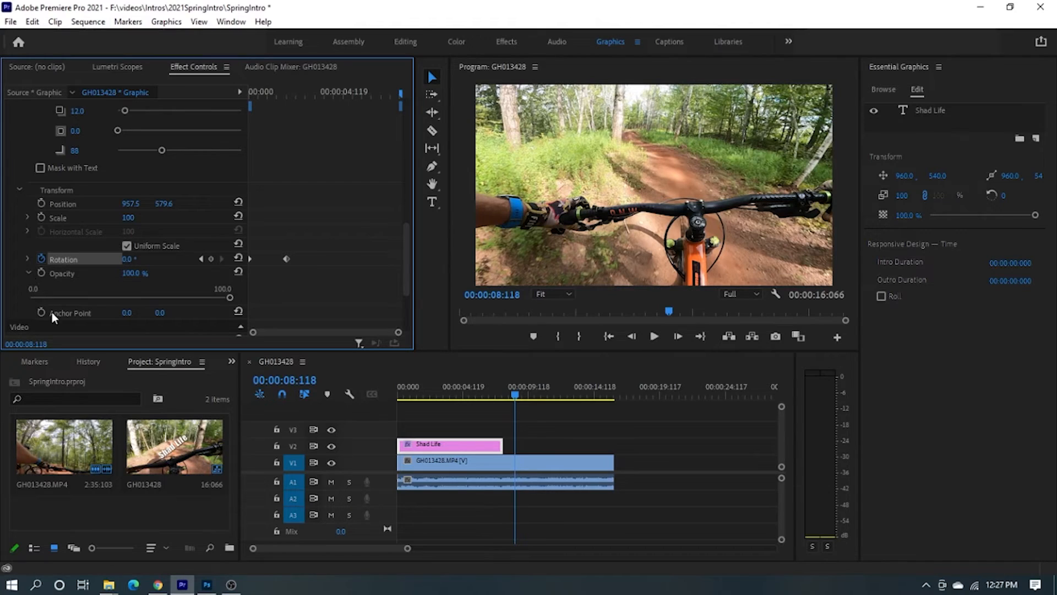
left_click(27, 272)
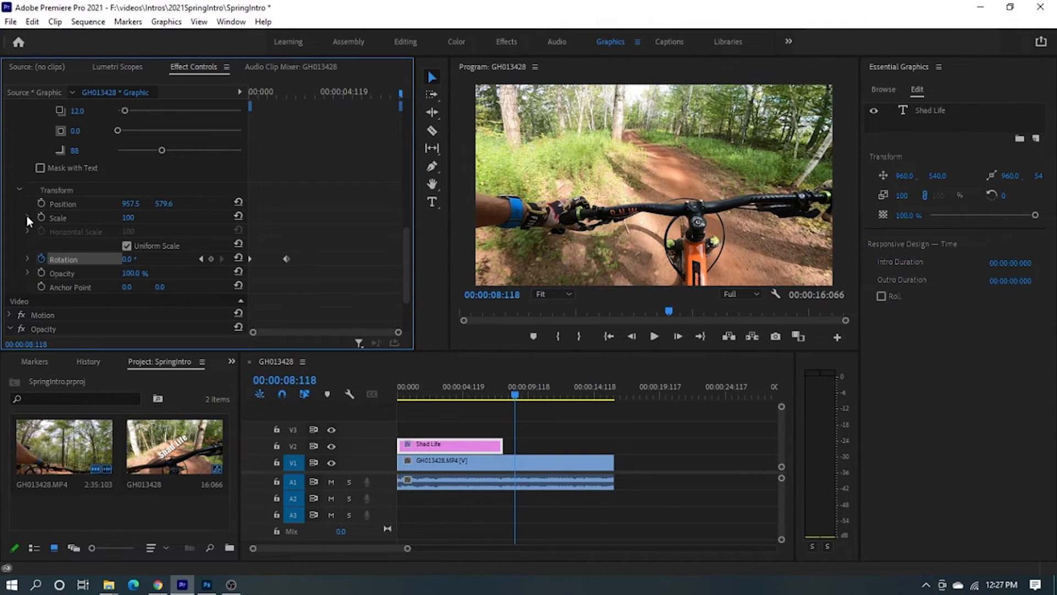
left_click(28, 218)
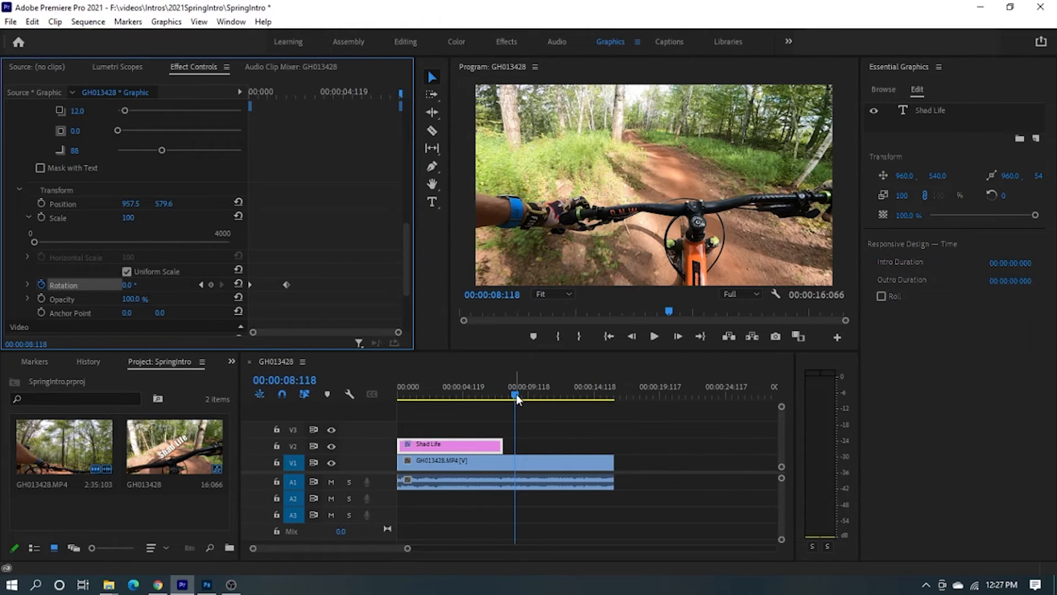
left_click_drag(514, 396, 466, 395)
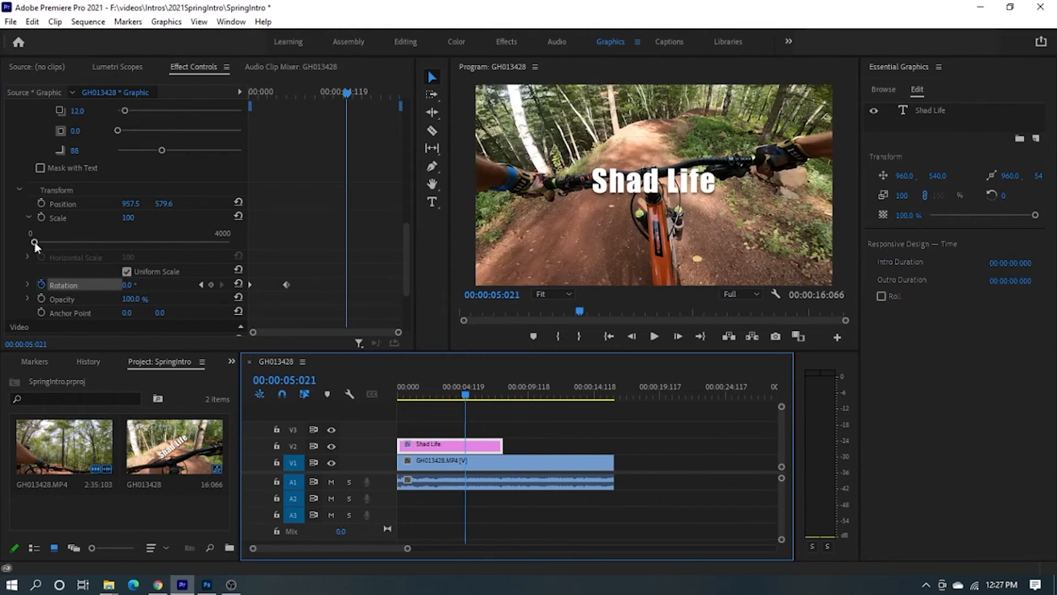
mouse_move(34, 243)
left_mouse_down()
mouse_move(59, 243)
mouse_move(26, 240)
left_mouse_up()
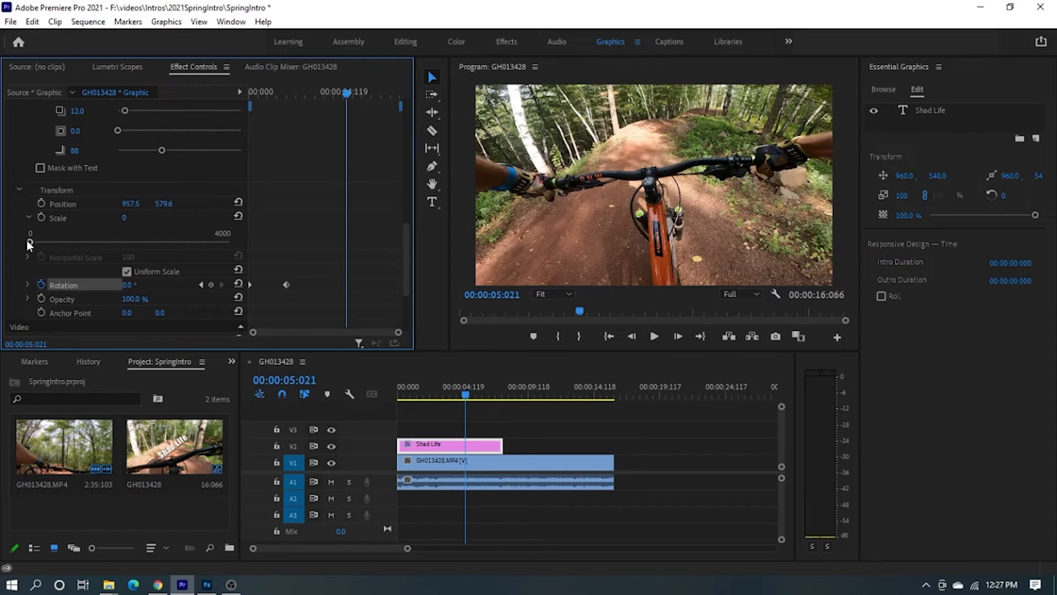
Play back the scaled title from the start of the sequence, and undo the scale change.
left_click(446, 393)
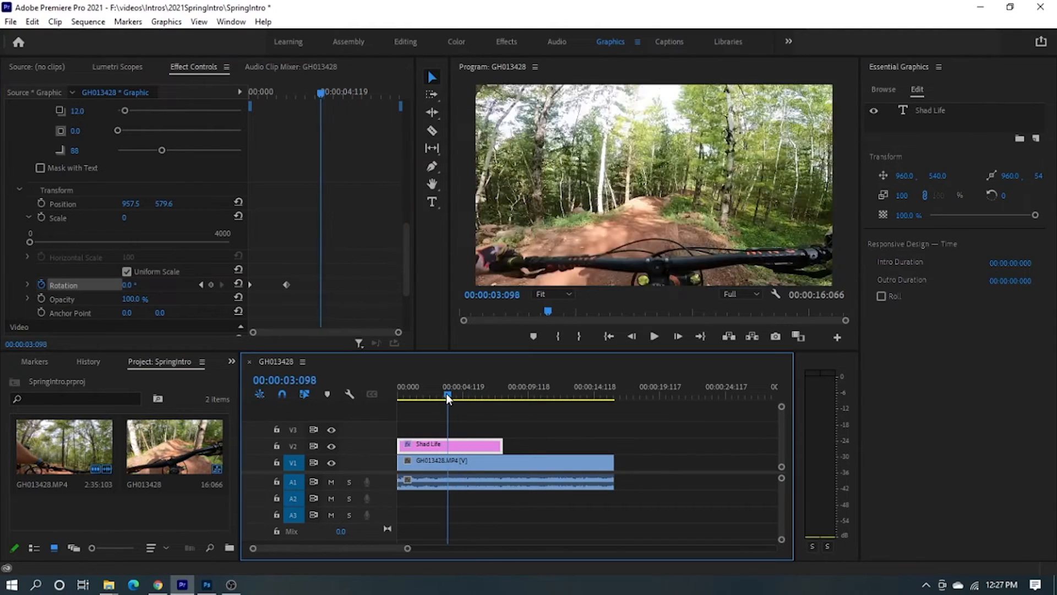
left_click_drag(446, 393, 368, 389)
left_click(654, 338)
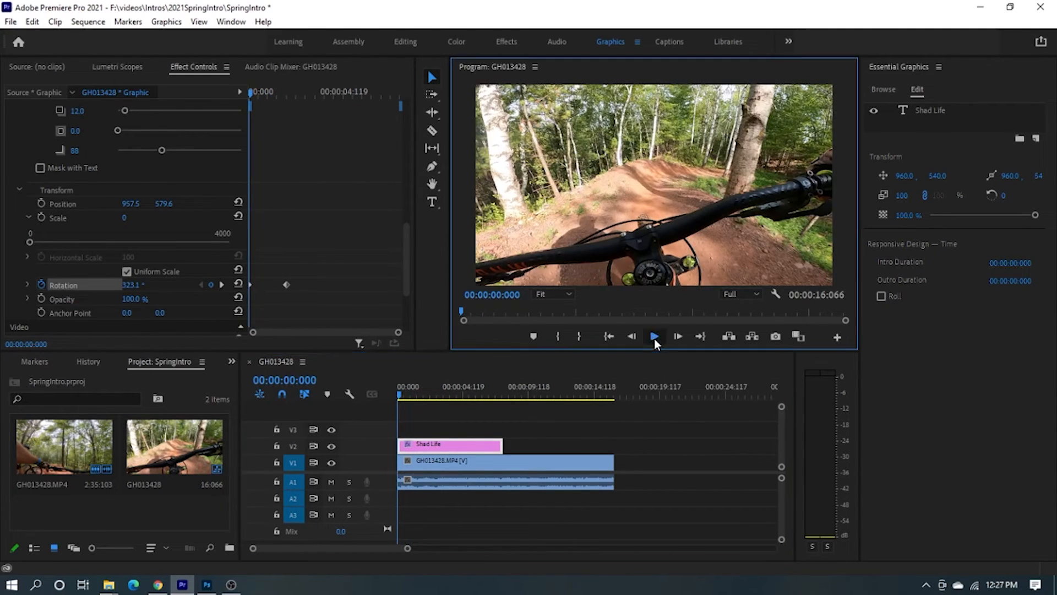
left_click(654, 339)
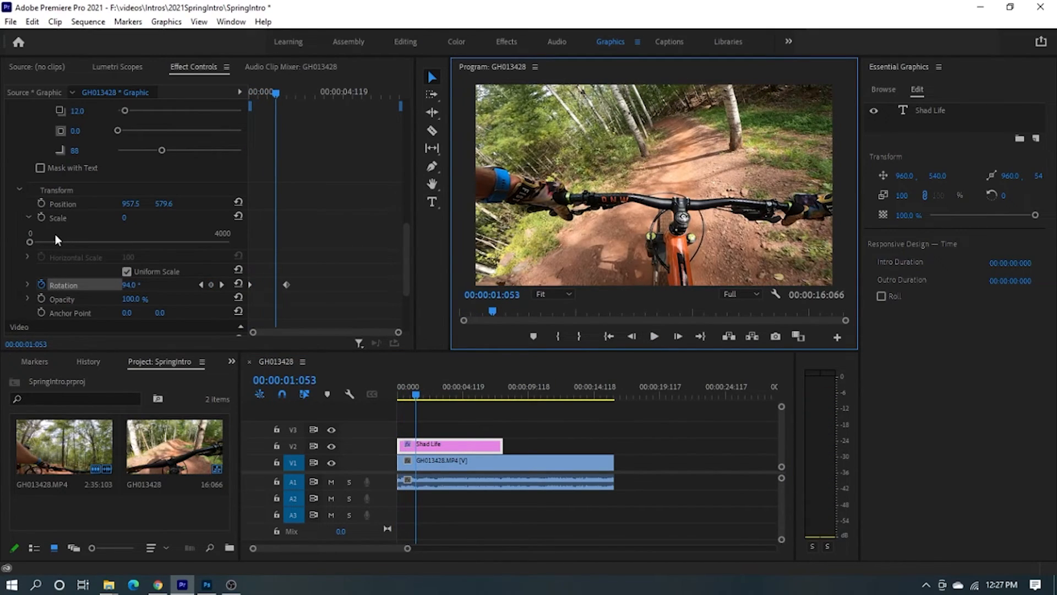
key("ctrl+z")
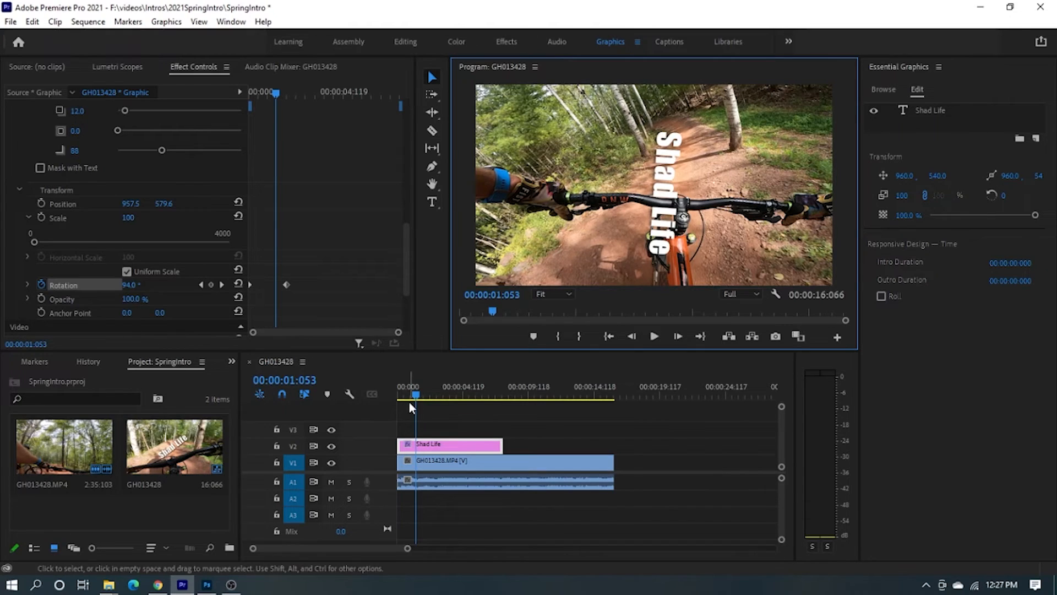
Try enlarging the title's Scale to 172 and 132 at the start of the sequence, and undo the changes.
left_click_drag(415, 389, 384, 396)
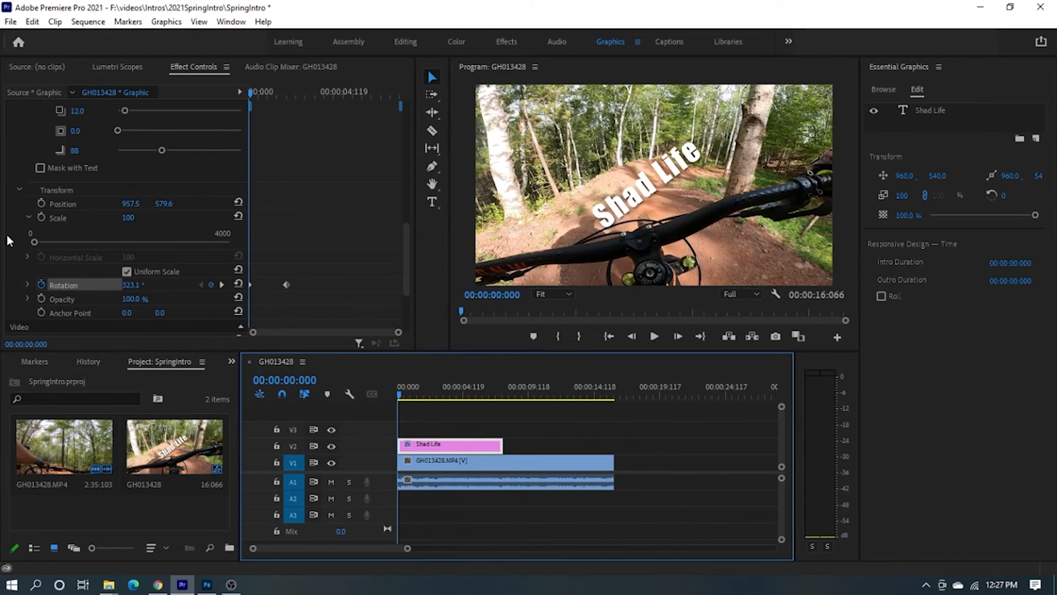
left_click(38, 243)
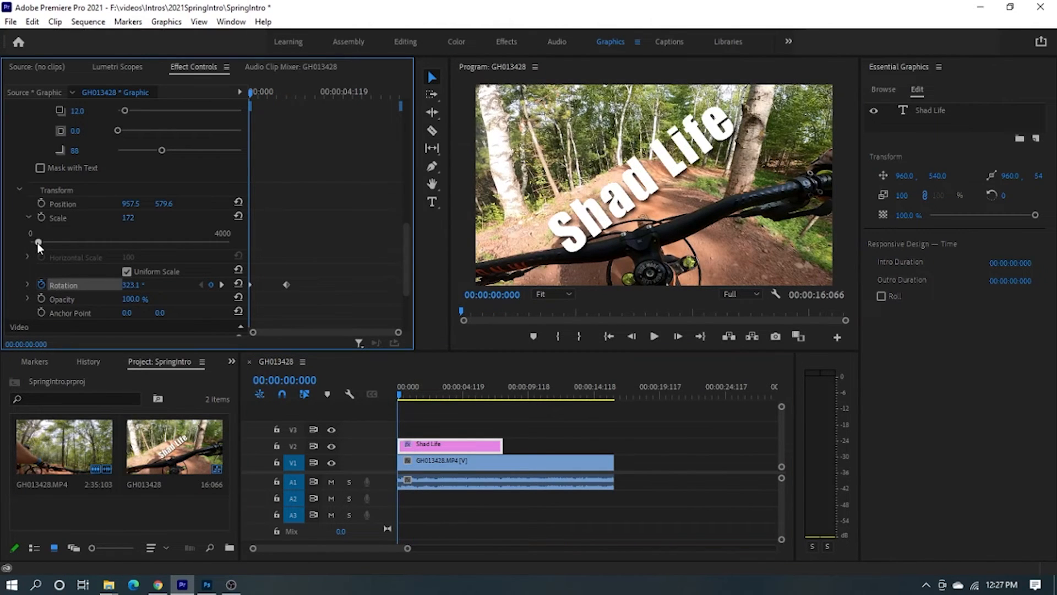
left_click_drag(38, 243, 35, 243)
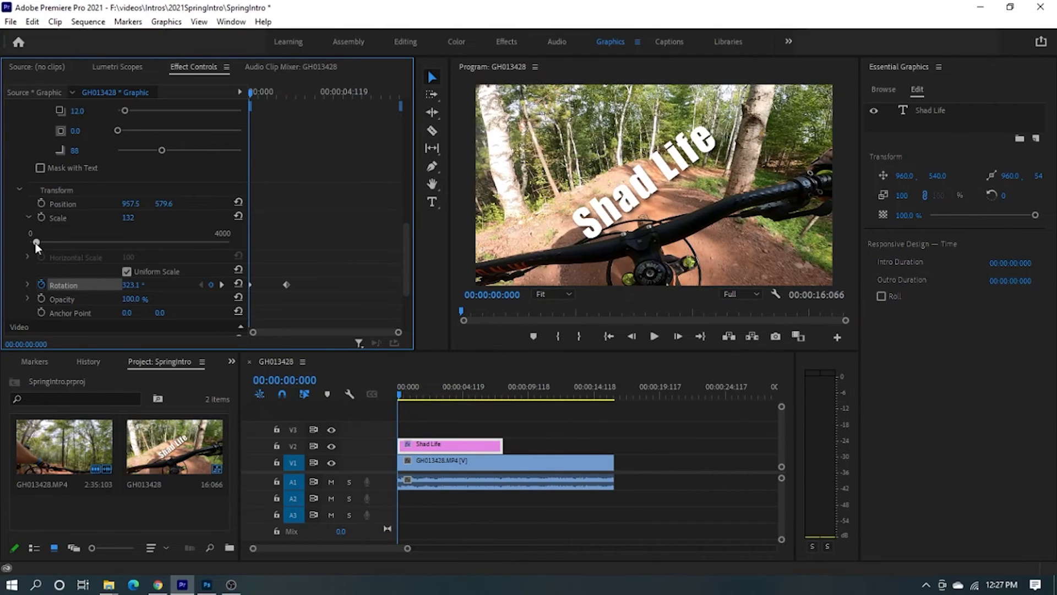
key("ctrl+z")
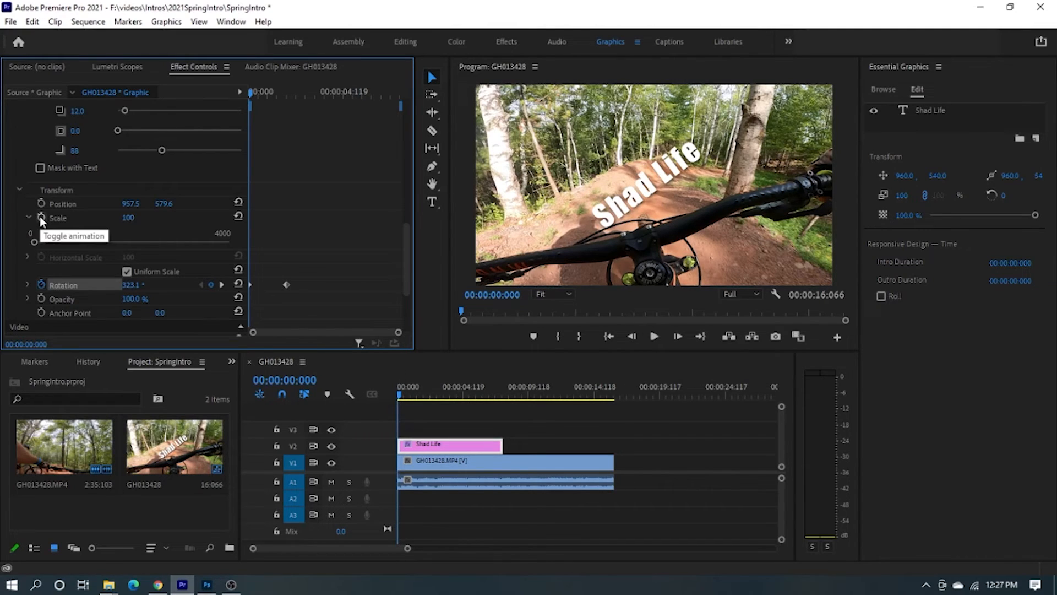
Turn on Scale keyframing for the title text at 00:00:02:013 with a value of 100.
left_click_drag(400, 391, 428, 392)
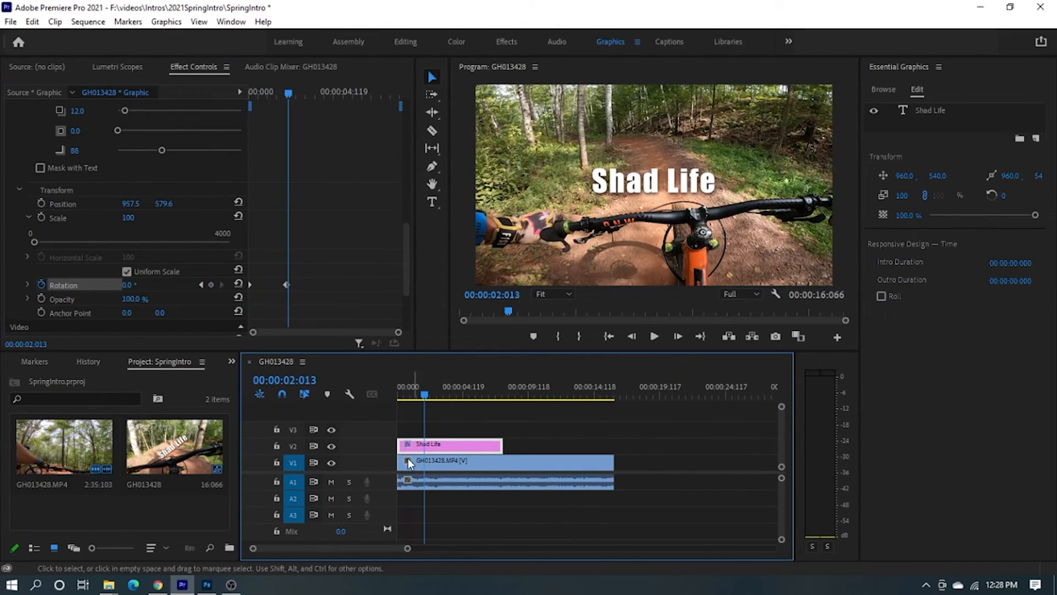
left_click(41, 217)
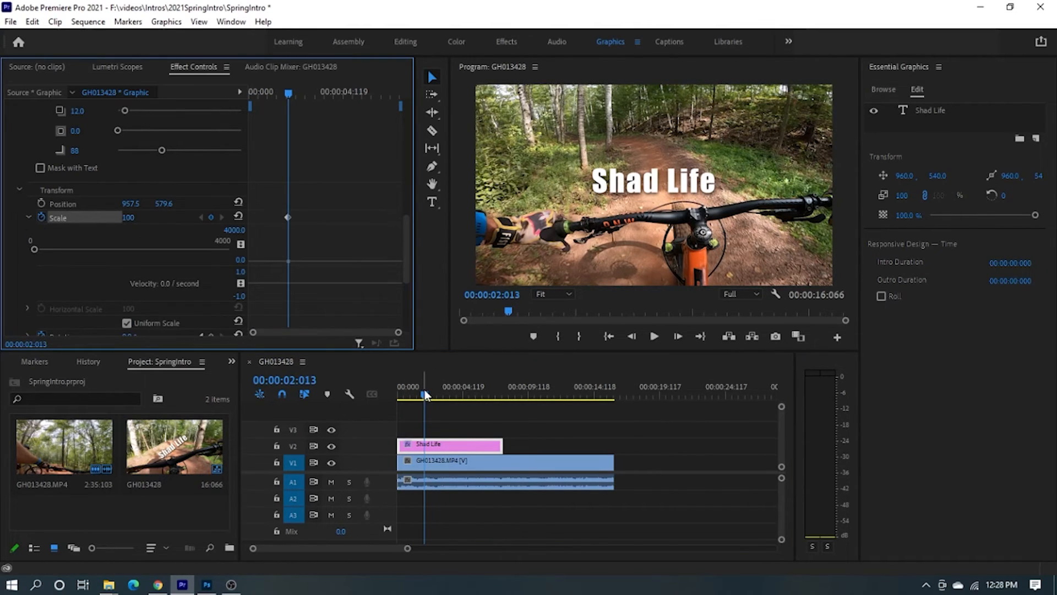
Keyframe the title text's Scale at 343 at the start of the sequence, and play back the scale animation.
left_click_drag(425, 394, 397, 396)
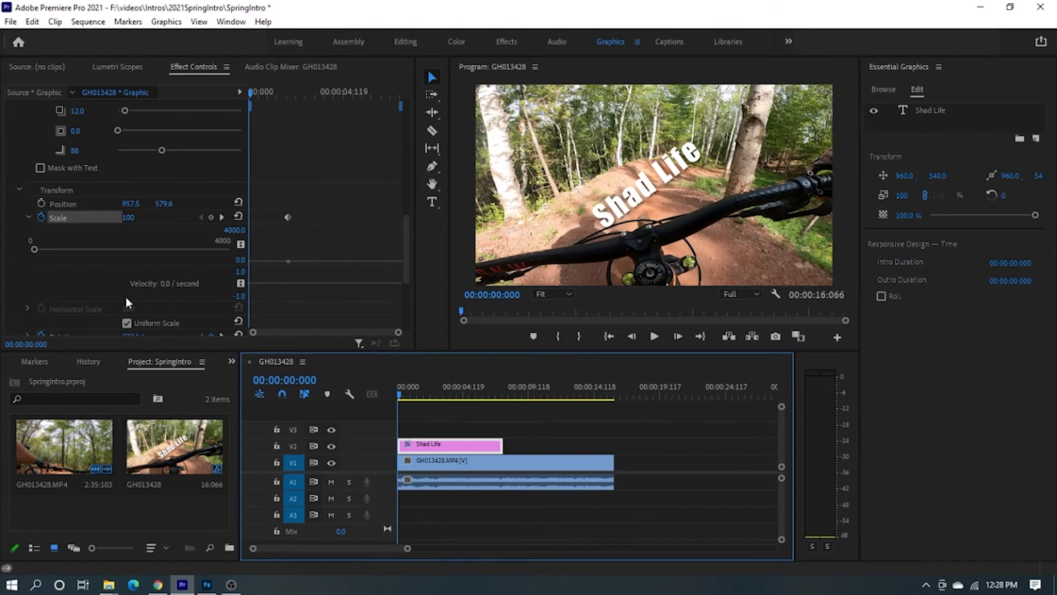
left_click_drag(34, 251, 45, 251)
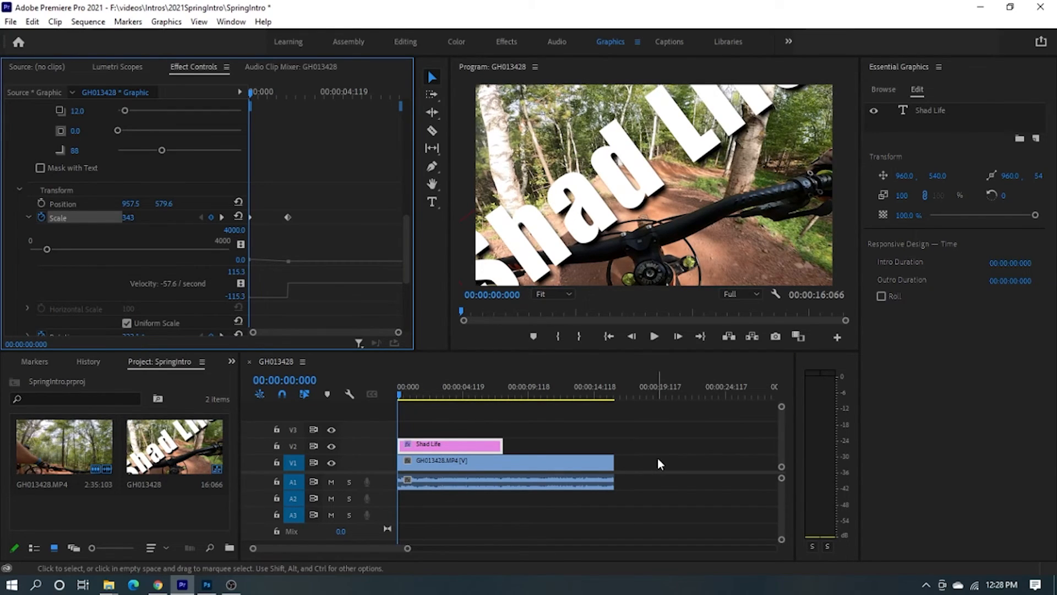
left_click(654, 336)
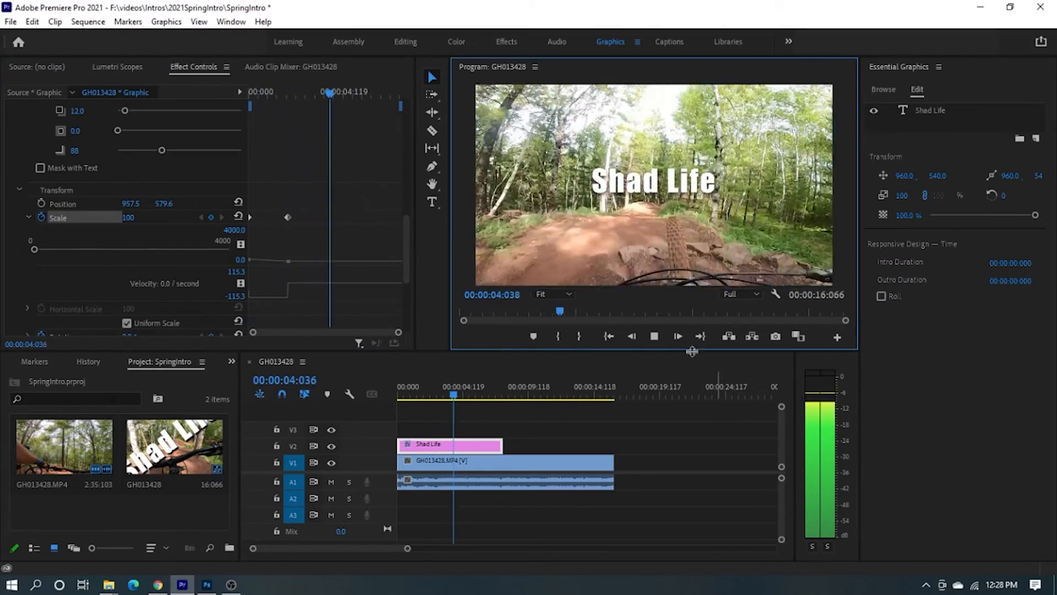
left_click(654, 336)
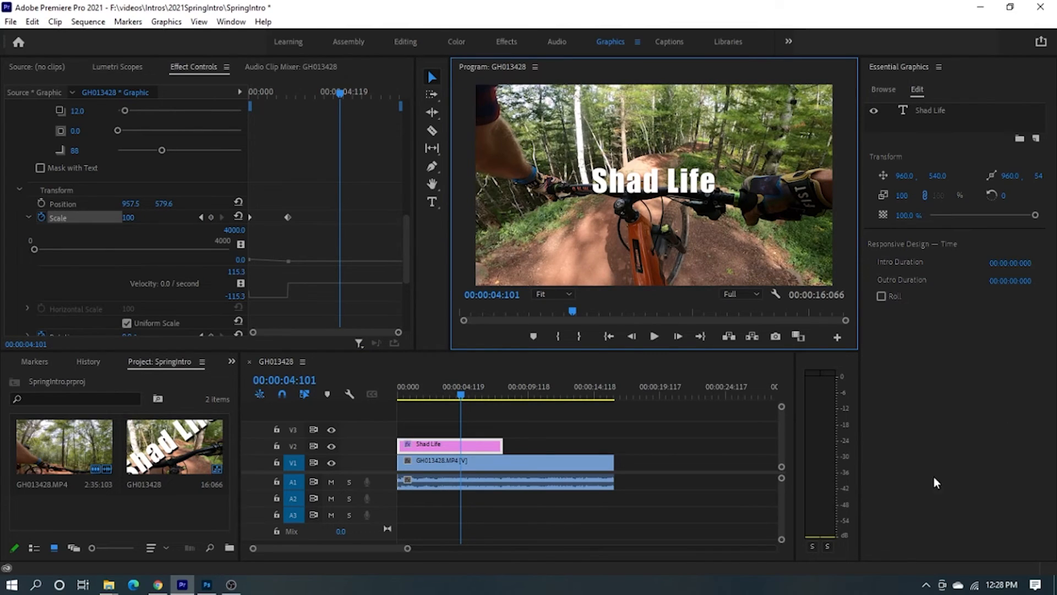
Collapse the title's Scale settings and replay the combined scale and rotation animation from the start of the sequence.
left_click(29, 217)
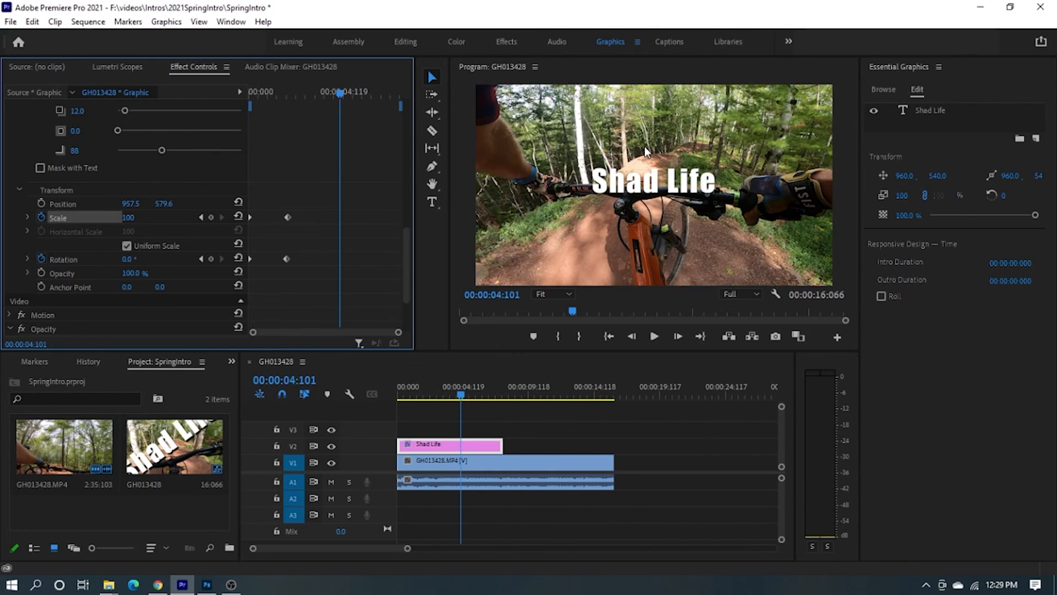
left_click_drag(463, 396, 377, 399)
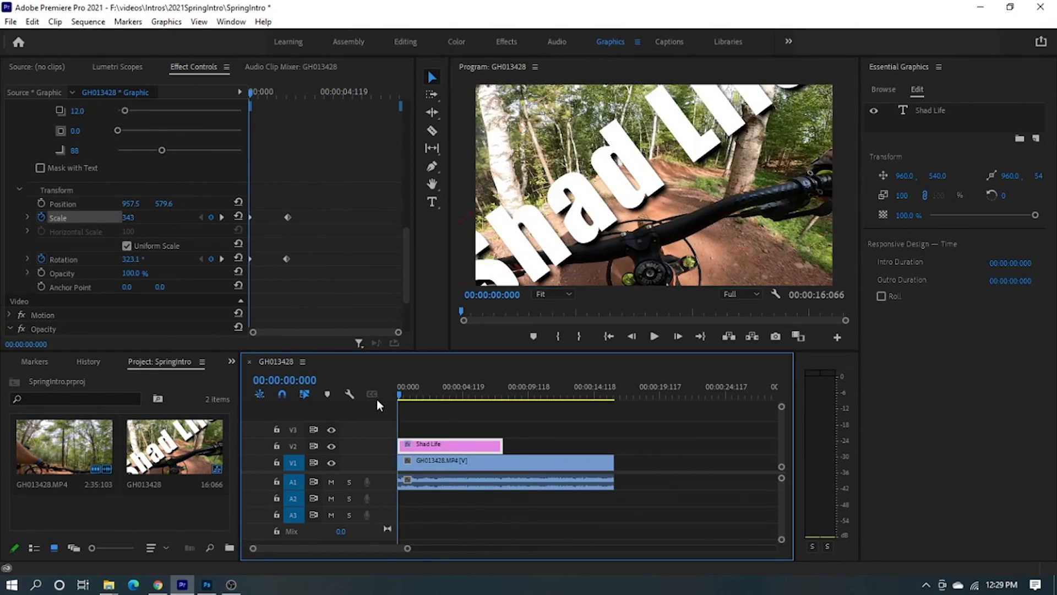
left_click(654, 336)
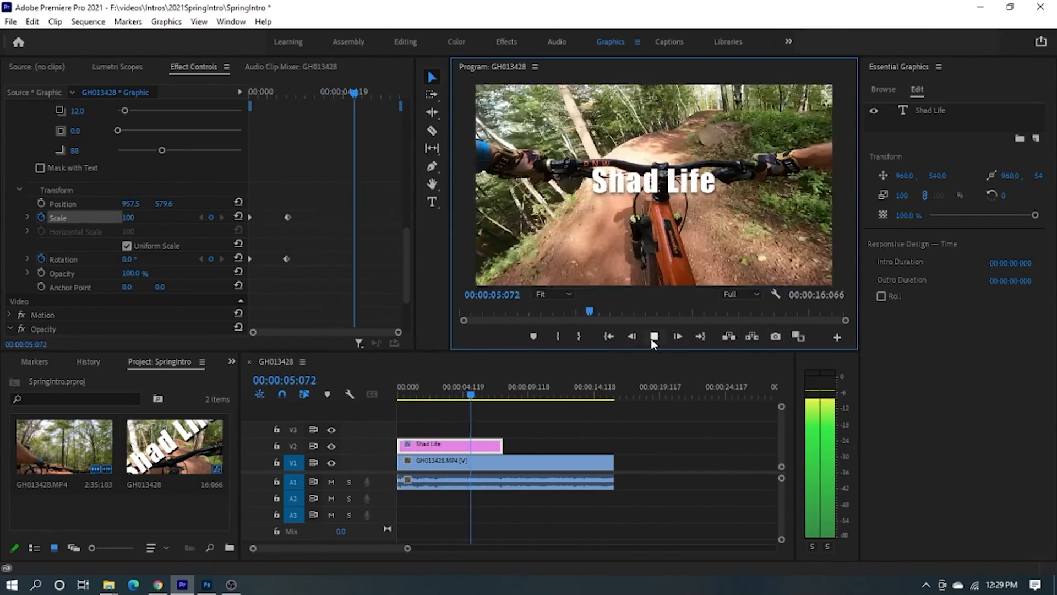
left_click(655, 336)
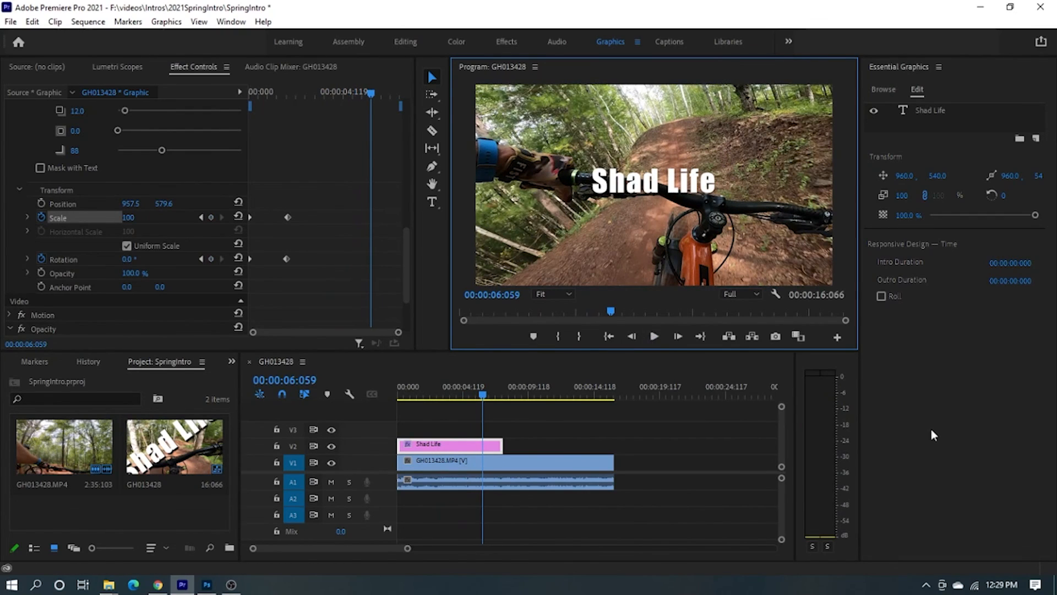